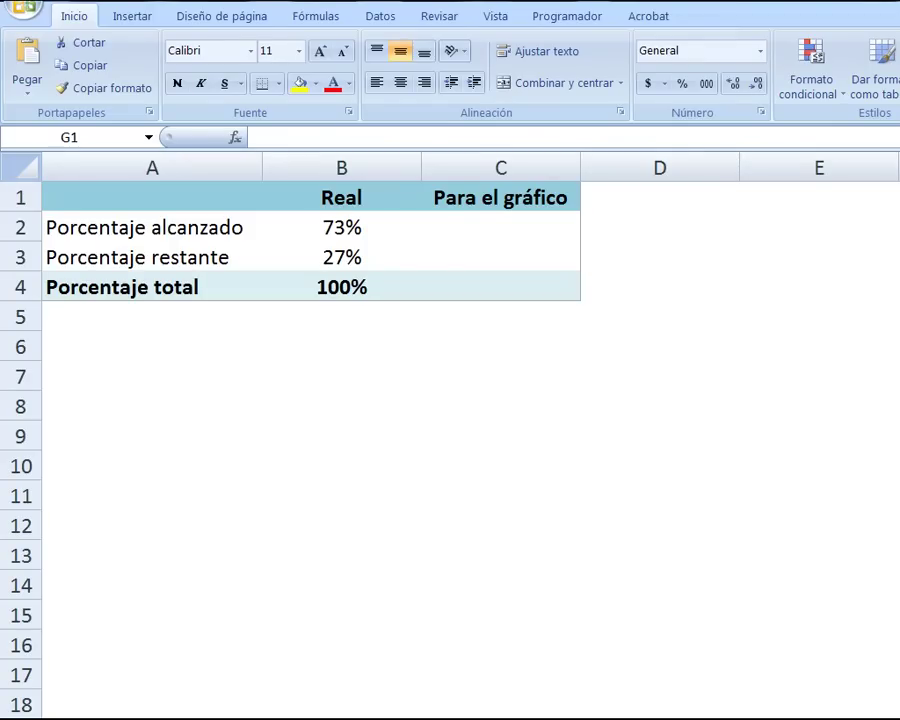
- Enter =B2/2 in C2 and fill it down to C3
click(517, 221)
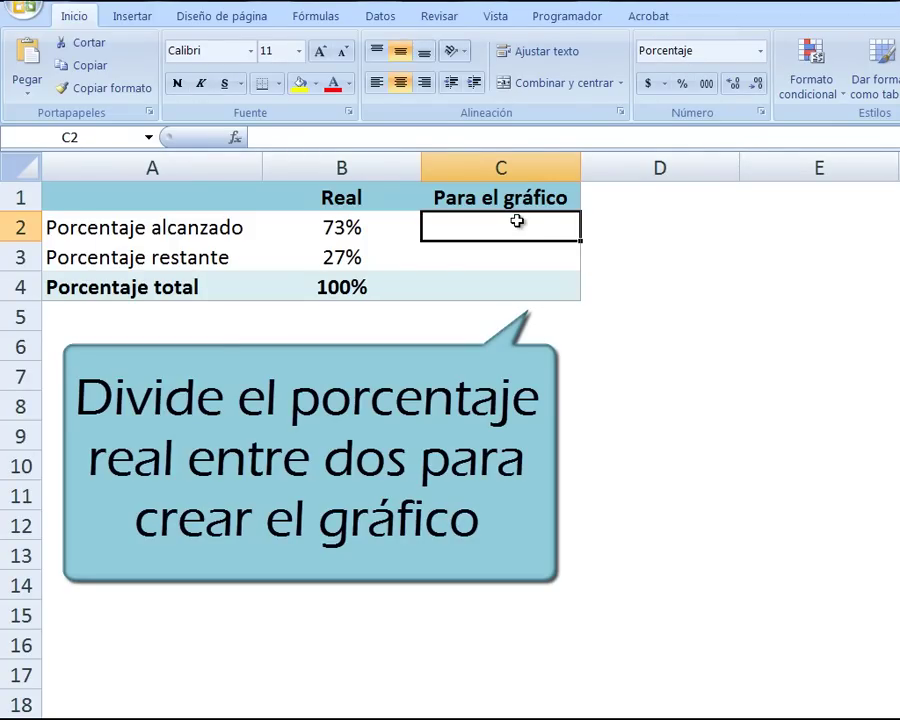
text(=)
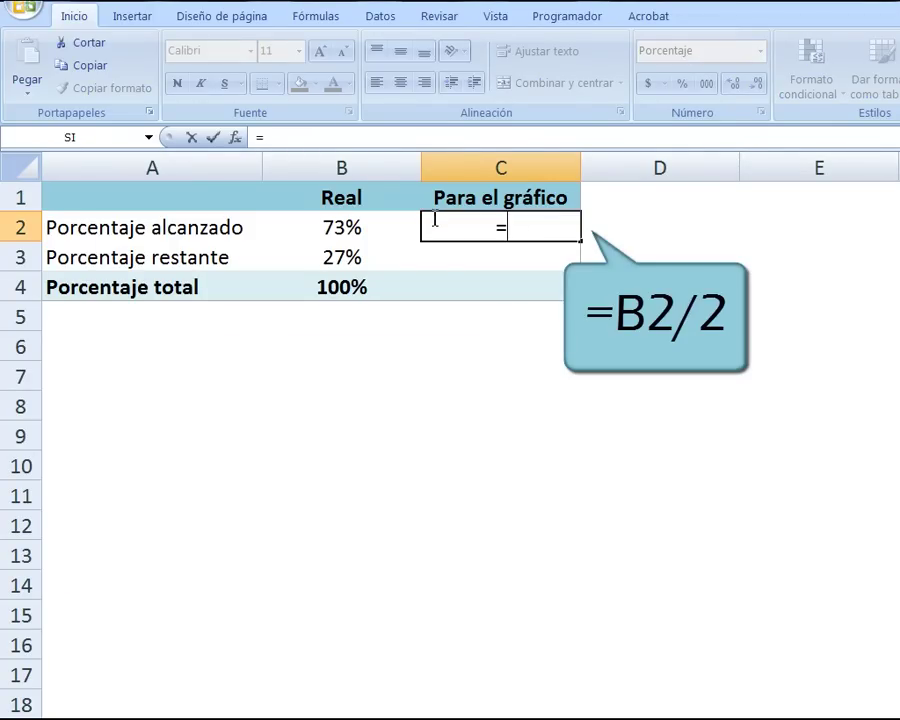
click(347, 226)
text(/2)
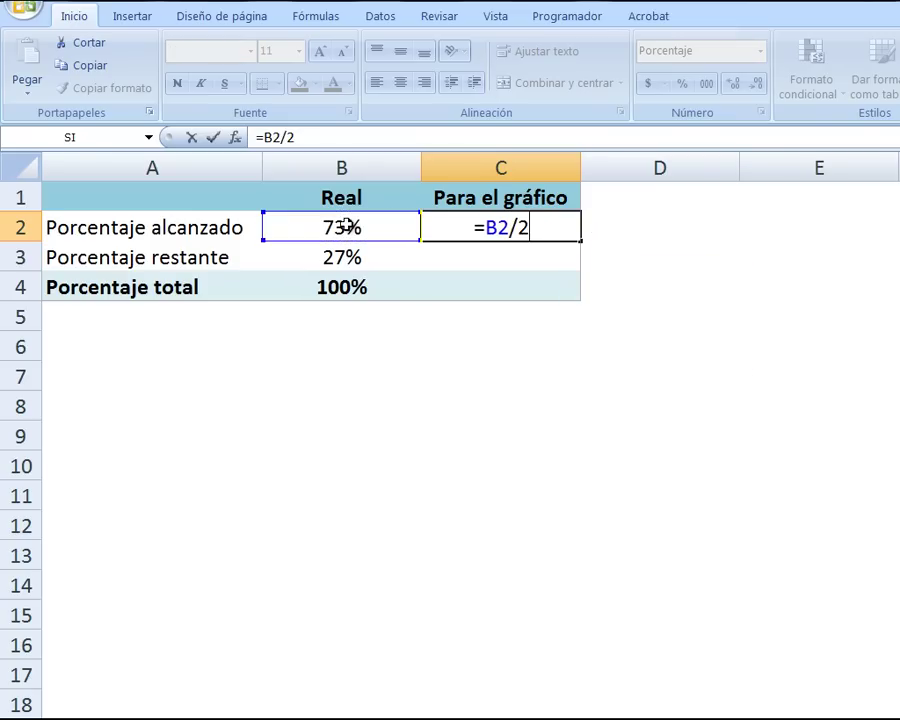
key(Return)
click(508, 226)
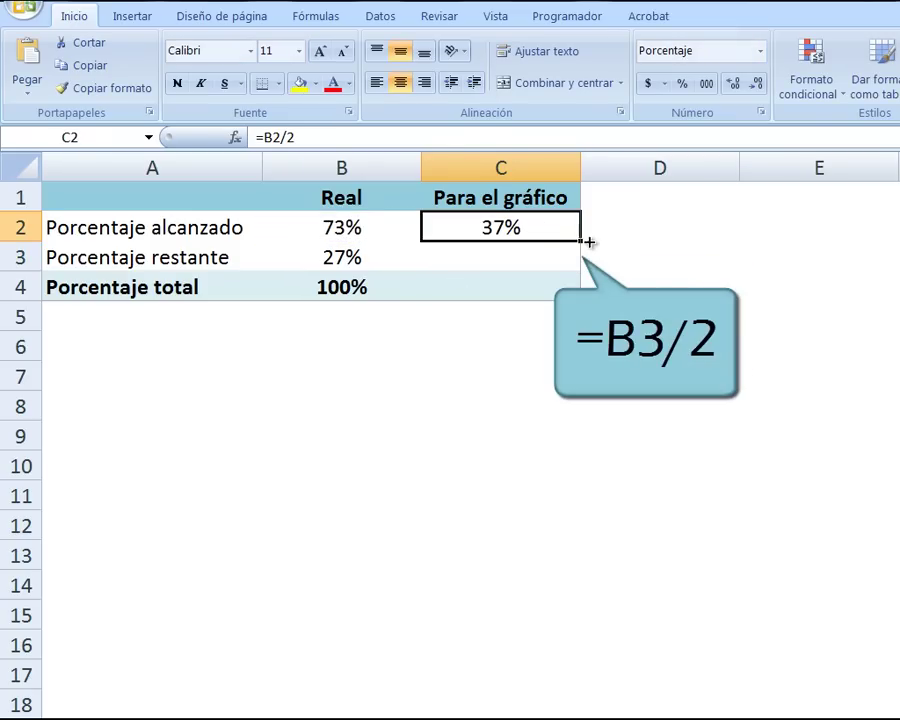
drag(580, 241, 576, 258)
- Enter =B4/2 in C4 so it shows 50%
click(542, 291)
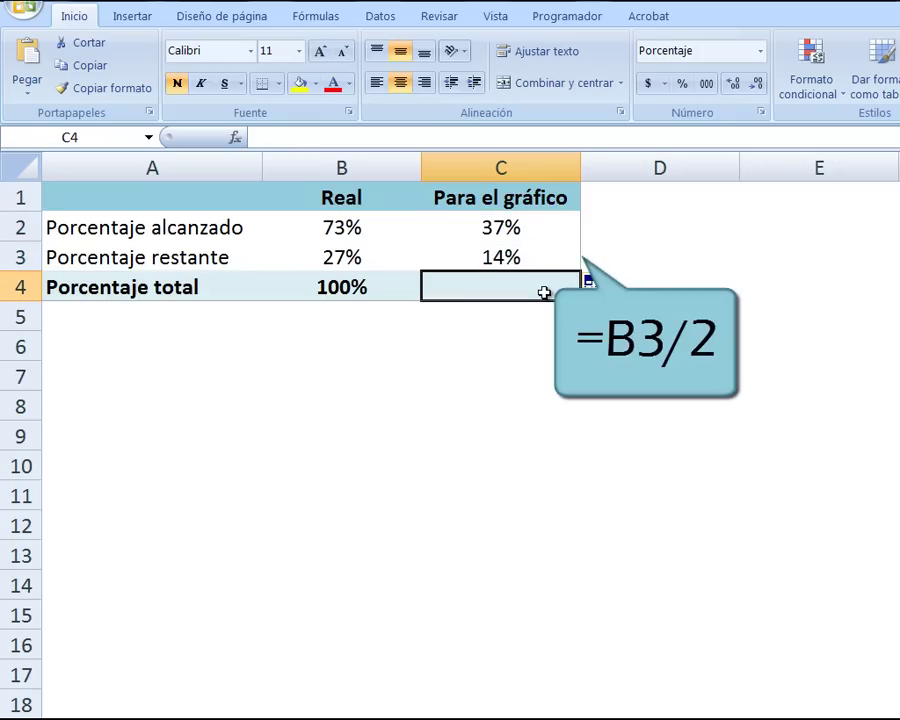
text(=)
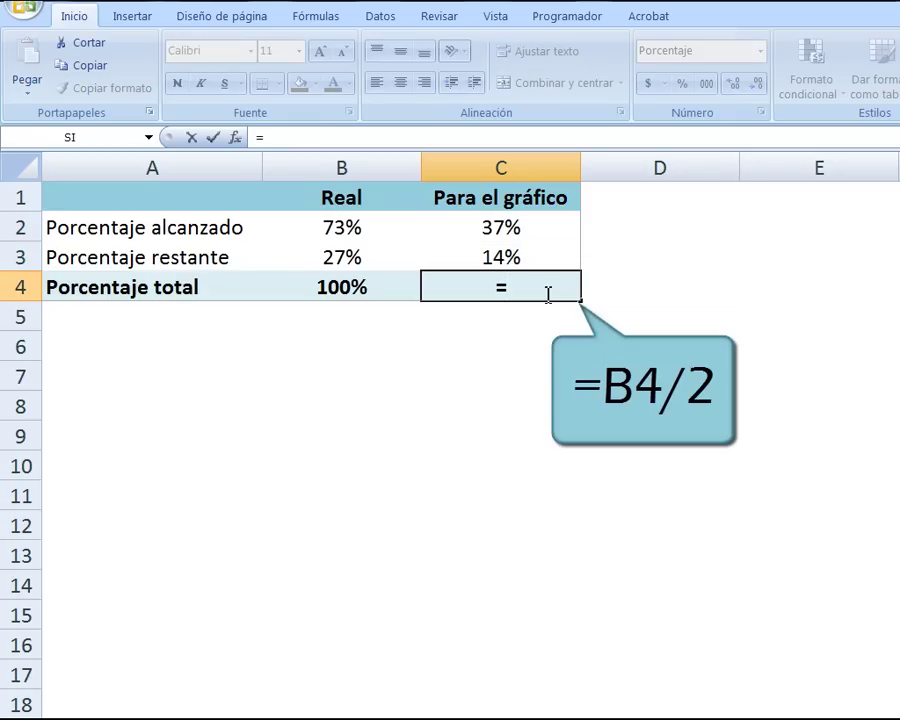
click(328, 280)
text(/)
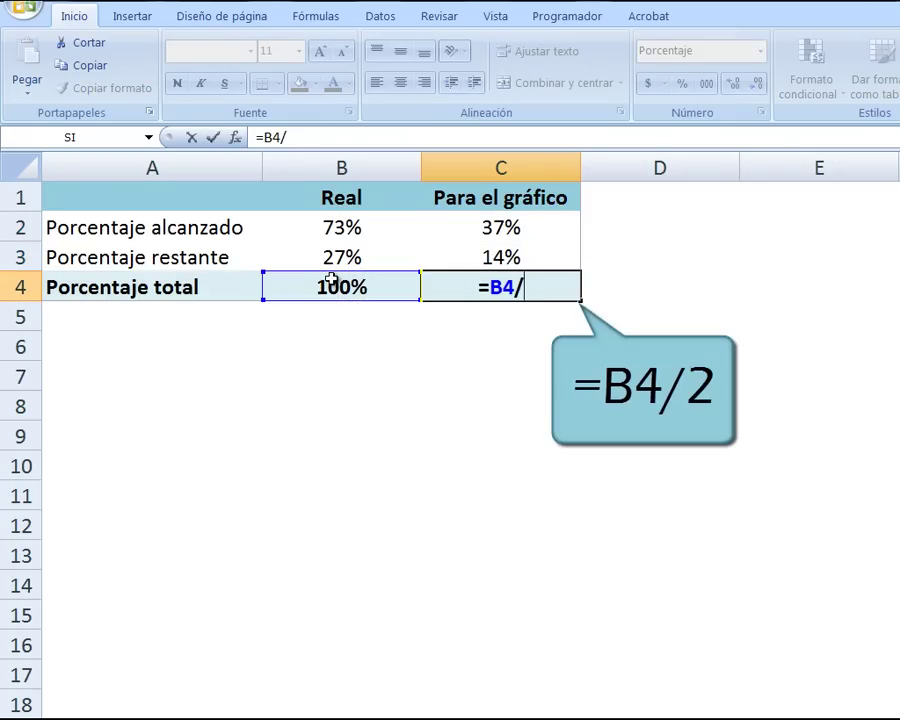
text(2)
key(Return)
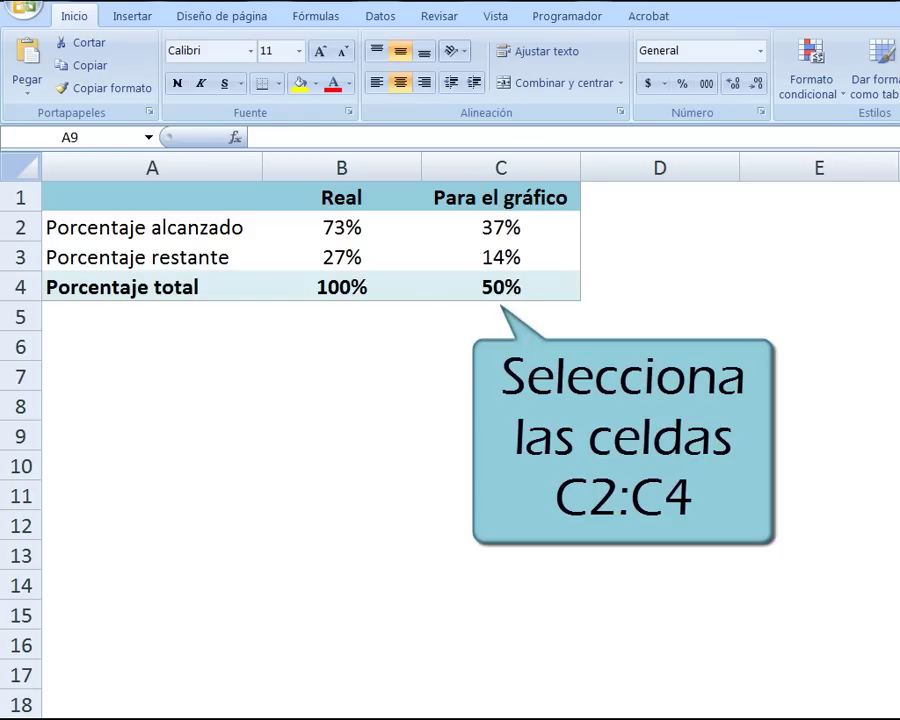
- Insert a flat 2D pie chart of the halved values in C2:C4
drag(514, 227, 514, 280)
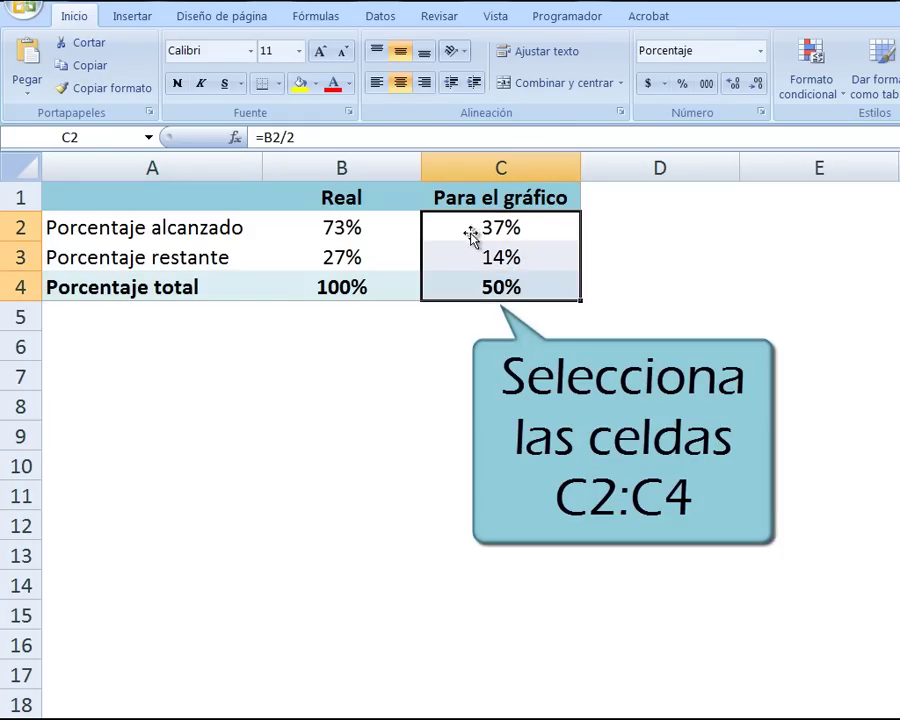
click(136, 20)
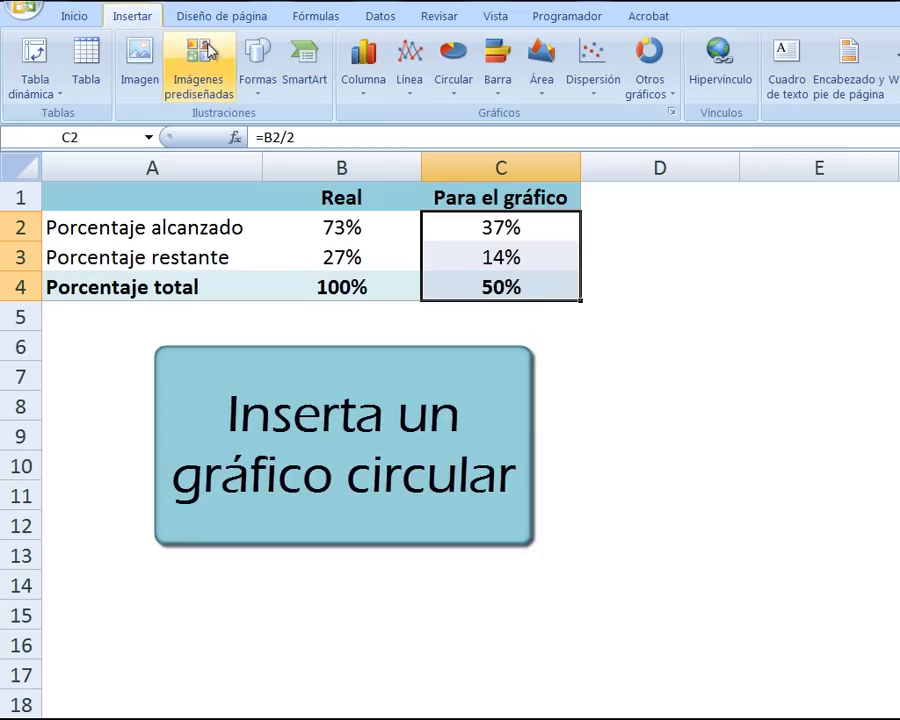
click(460, 90)
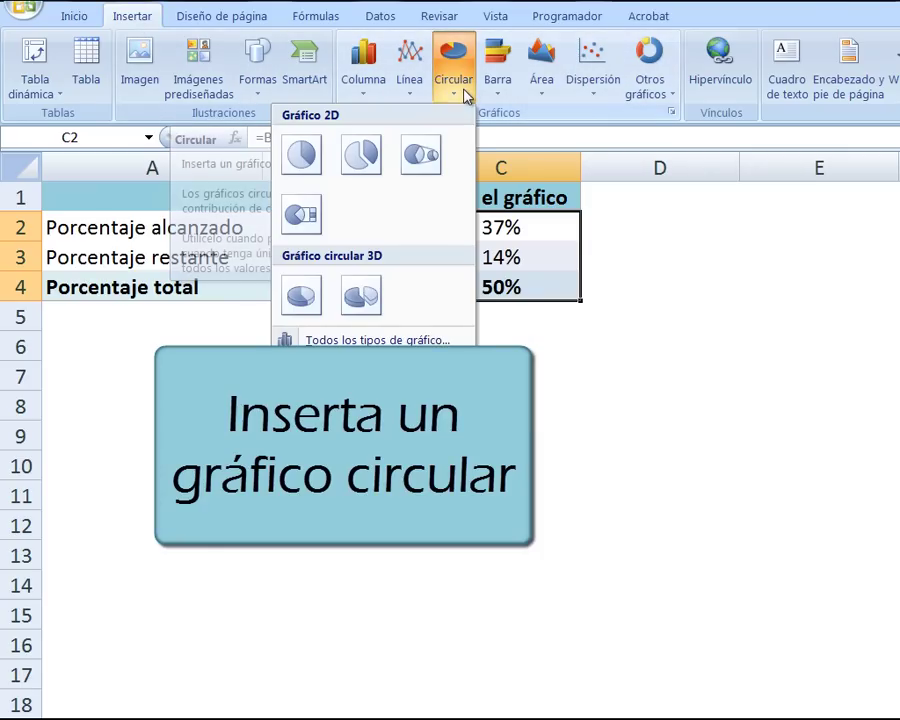
click(325, 178)
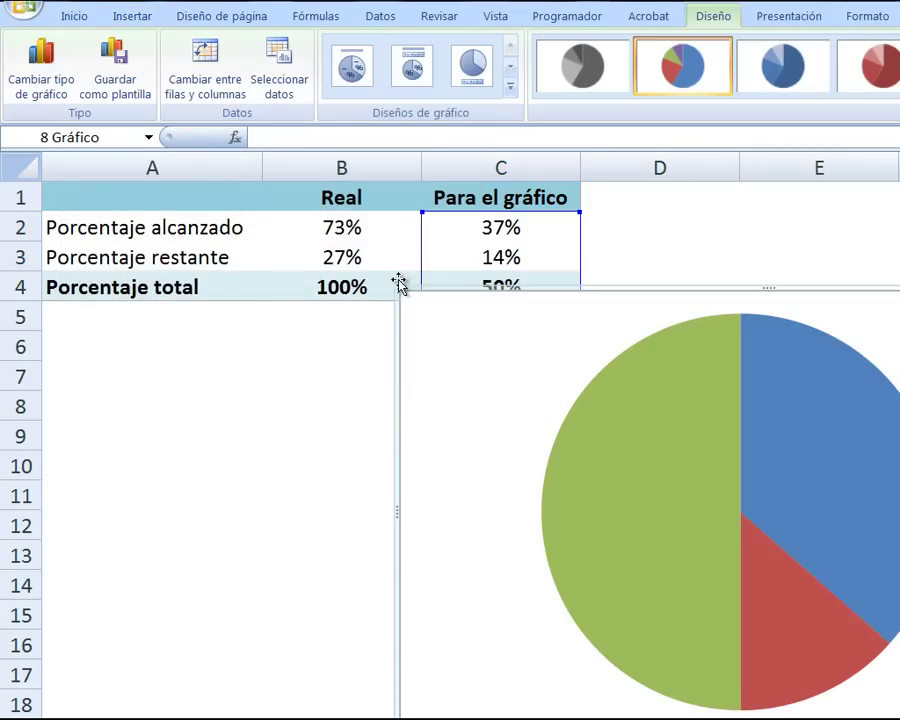
- Move the chart just below the table and delete its legend
drag(400, 288, 757, 410)
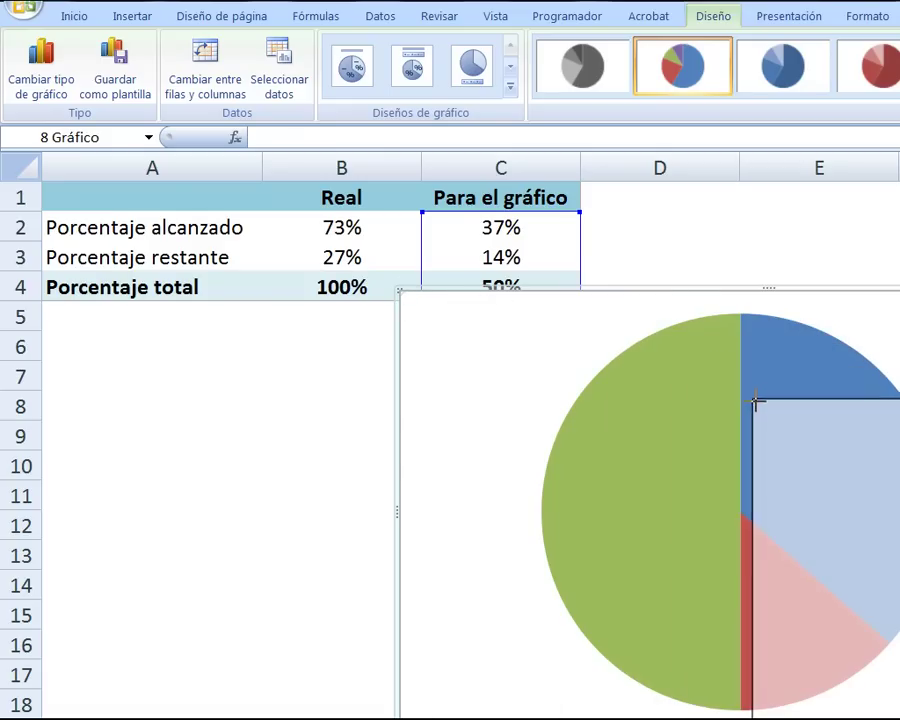
drag(794, 406, 384, 328)
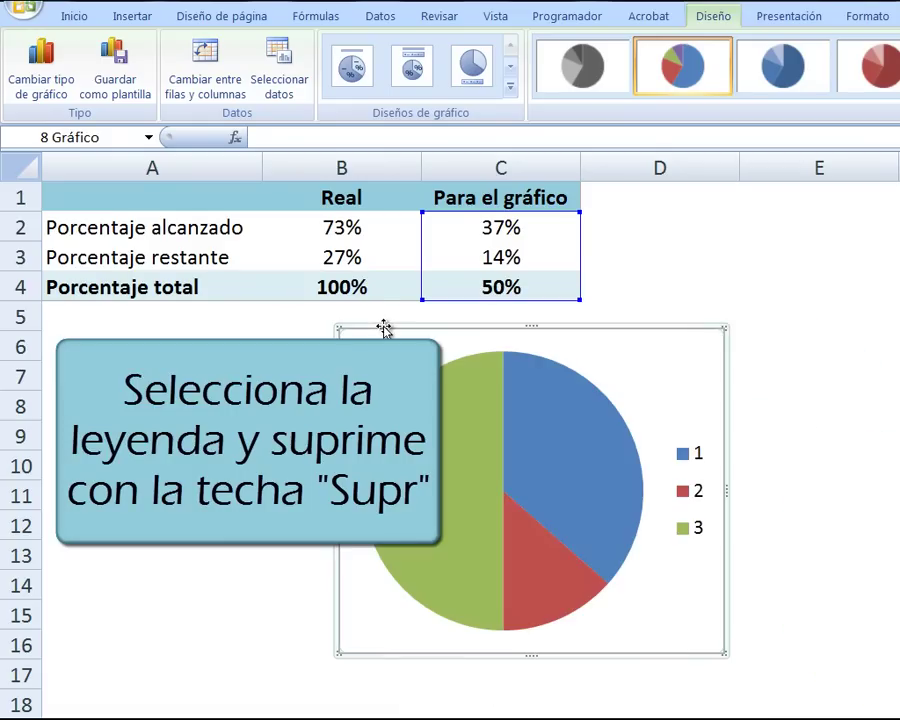
click(688, 458)
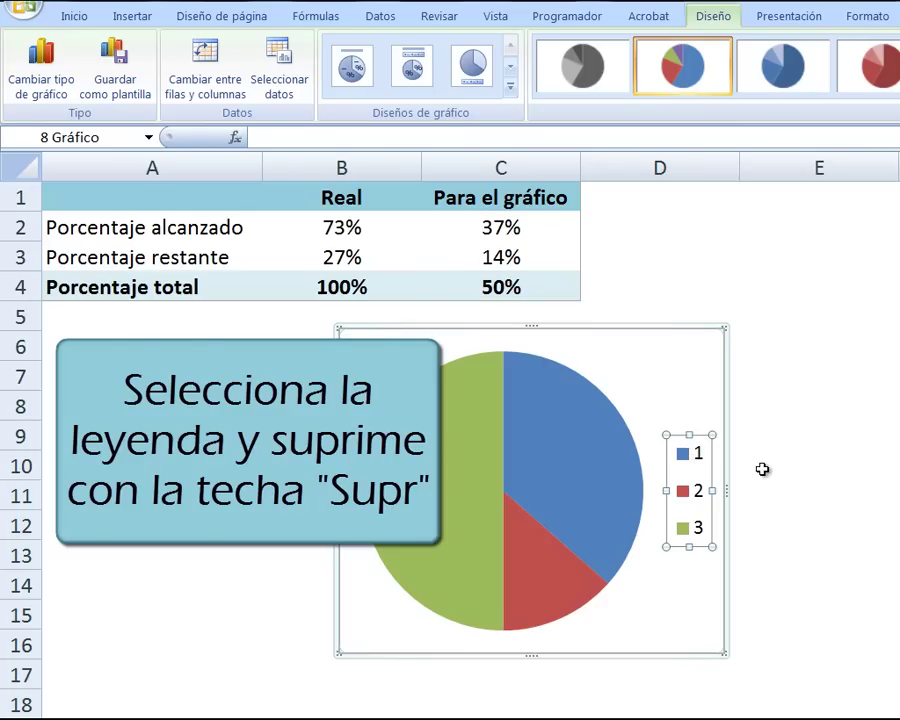
key(Delete)
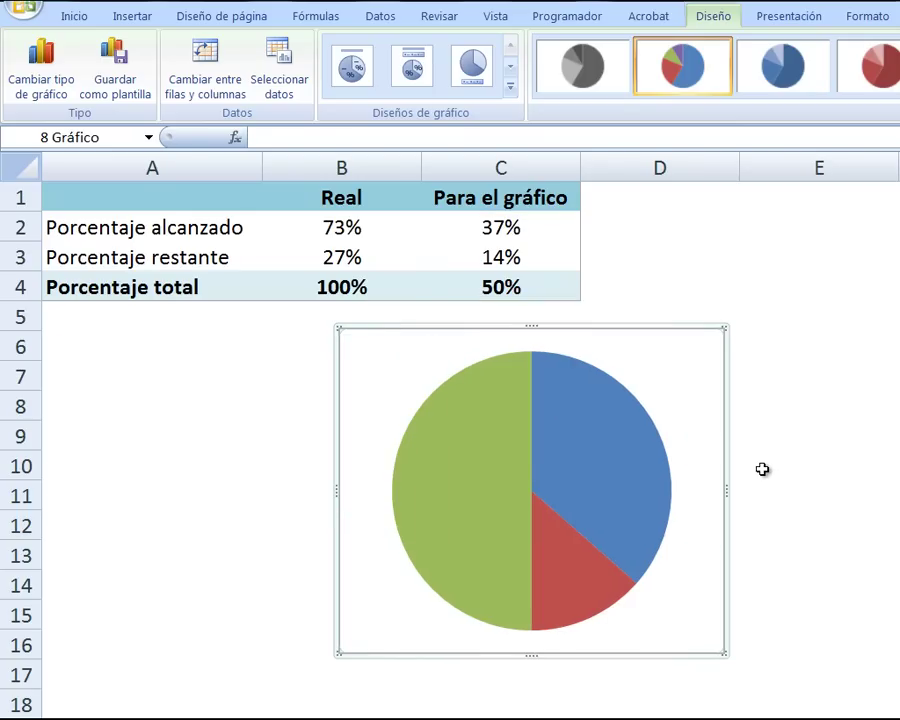
click(476, 463)
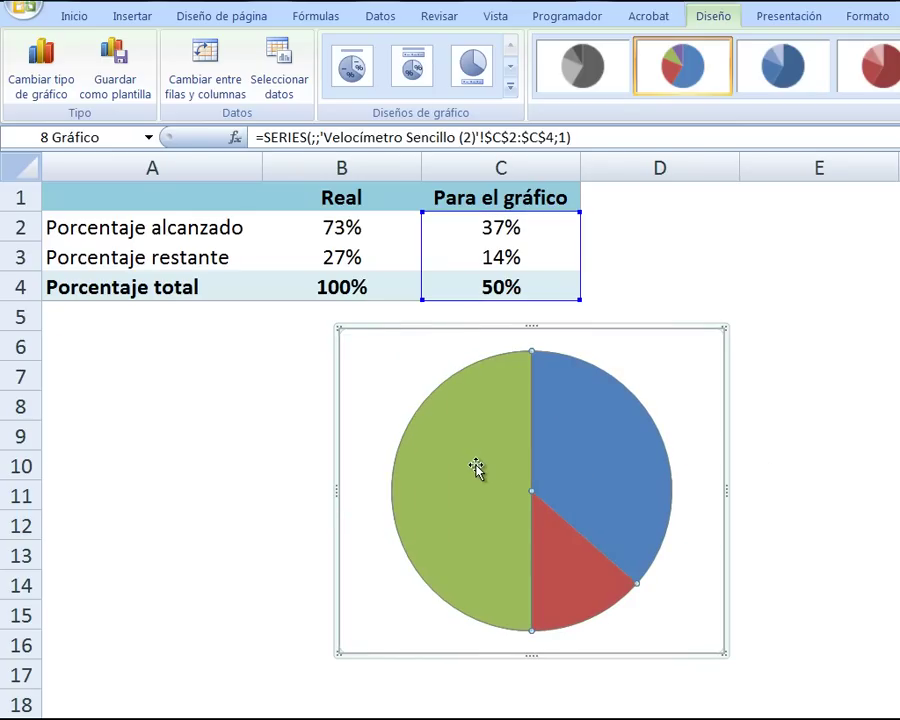
- Set the pie series' first-slice angle to 270 degrees
right_click(478, 472)
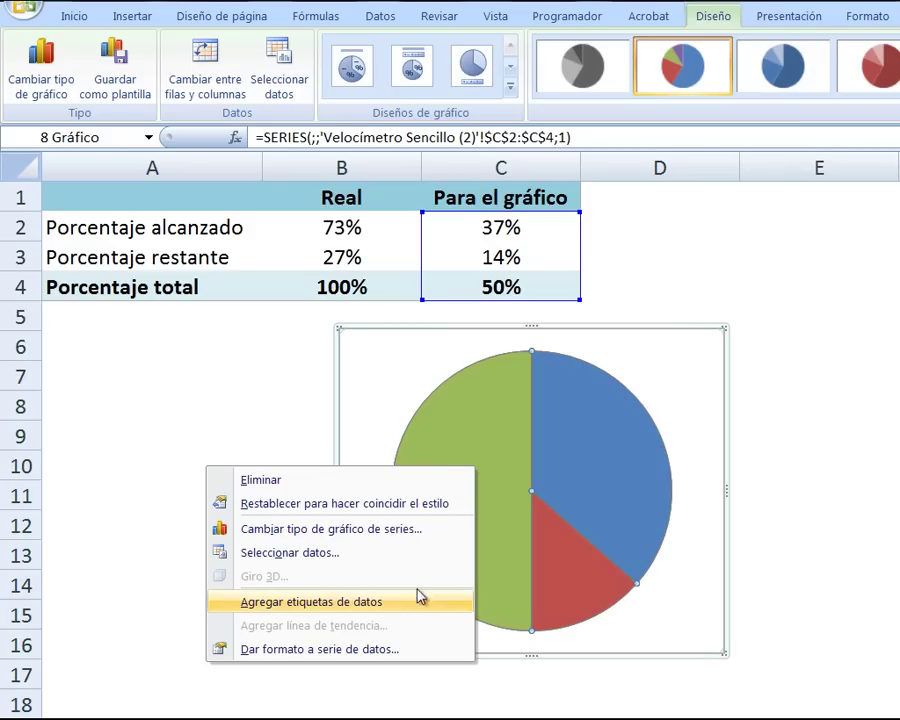
click(375, 652)
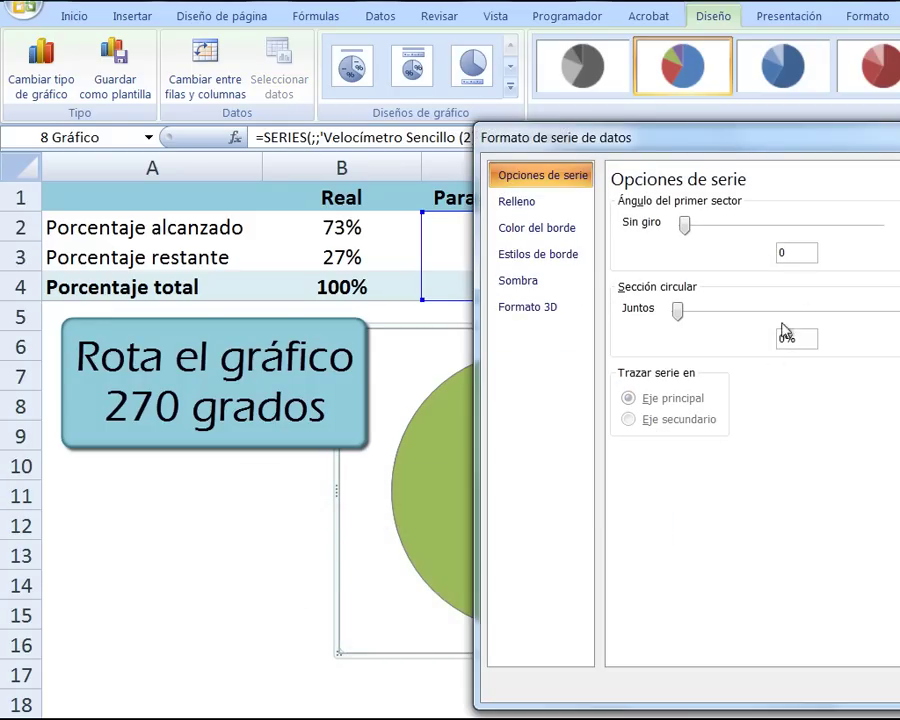
drag(800, 254, 773, 254)
text(270)
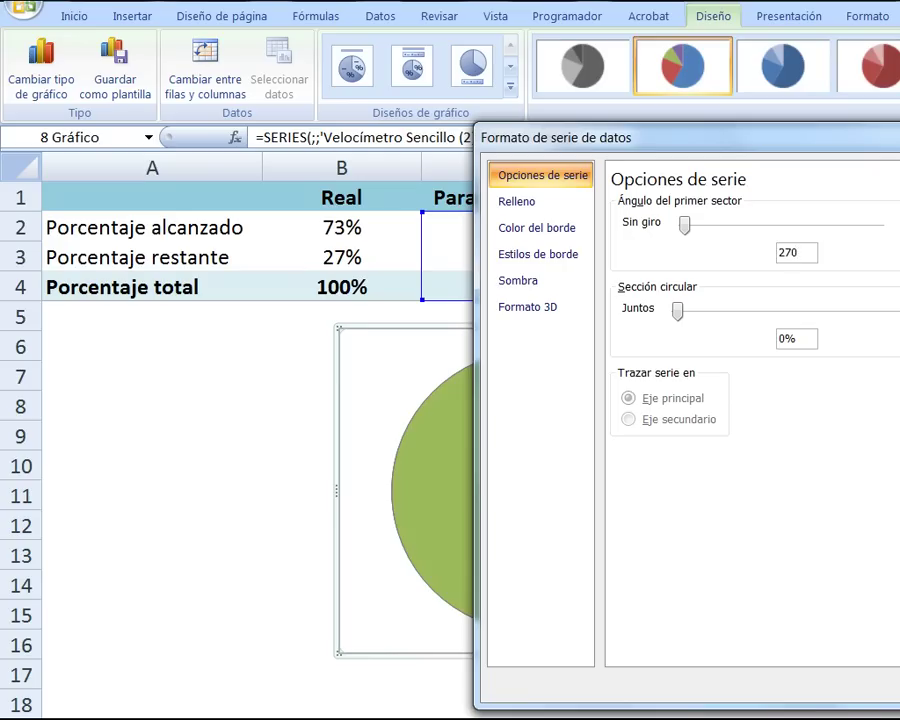
key(Escape)
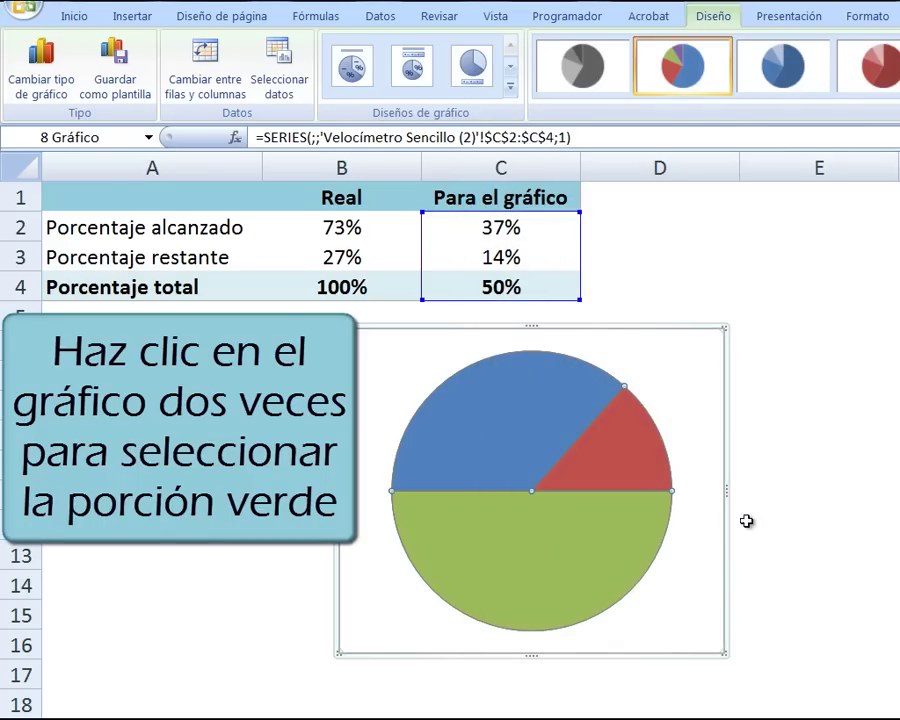
- Give the green 50% bottom slice No Fill so only the top half-circle shows
click(522, 556)
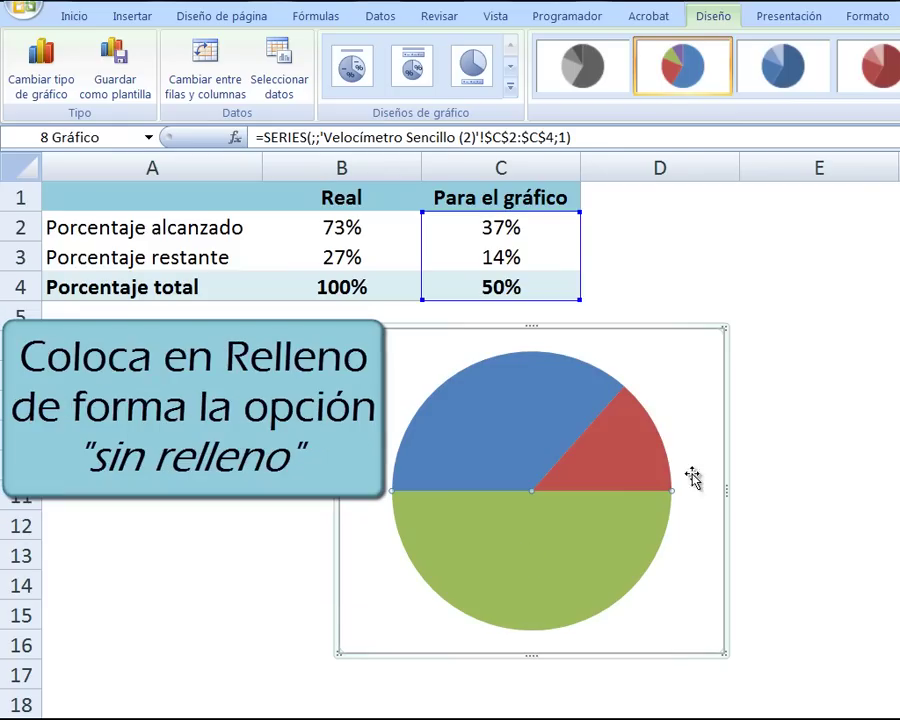
click(867, 17)
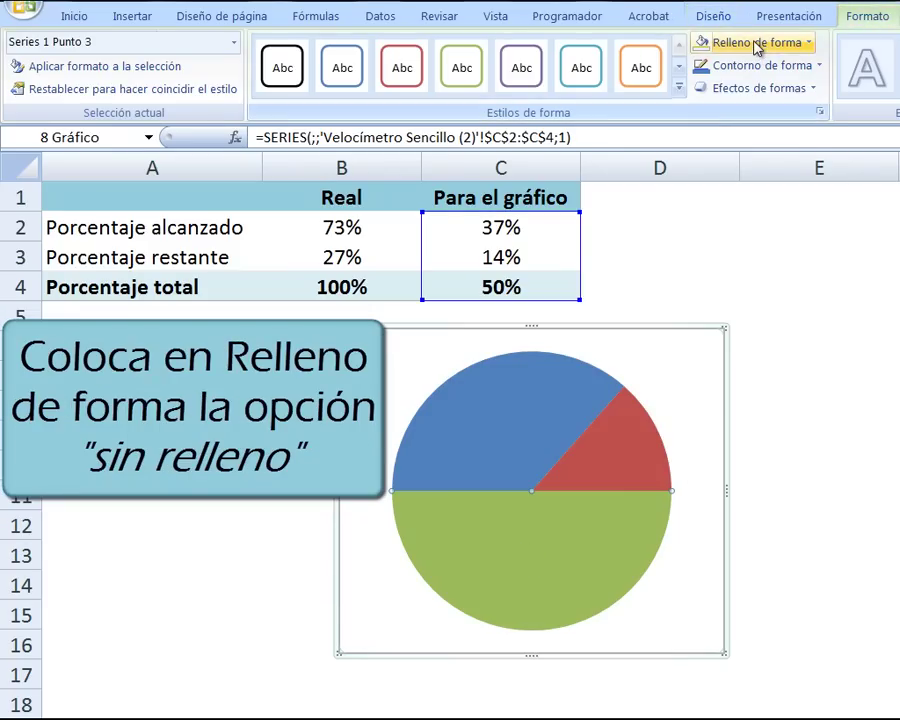
click(757, 43)
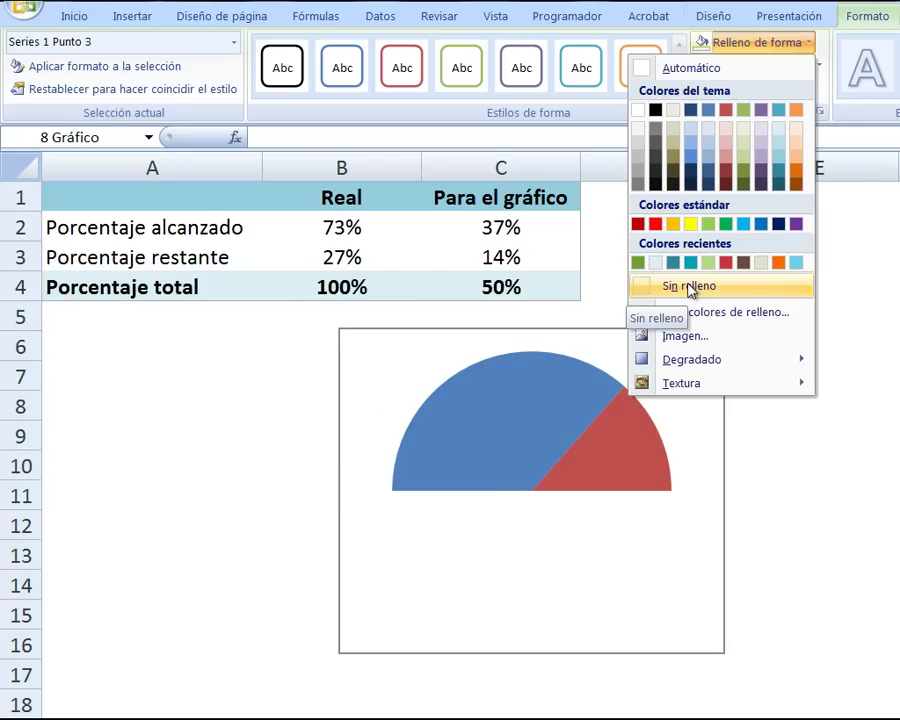
click(689, 286)
click(237, 409)
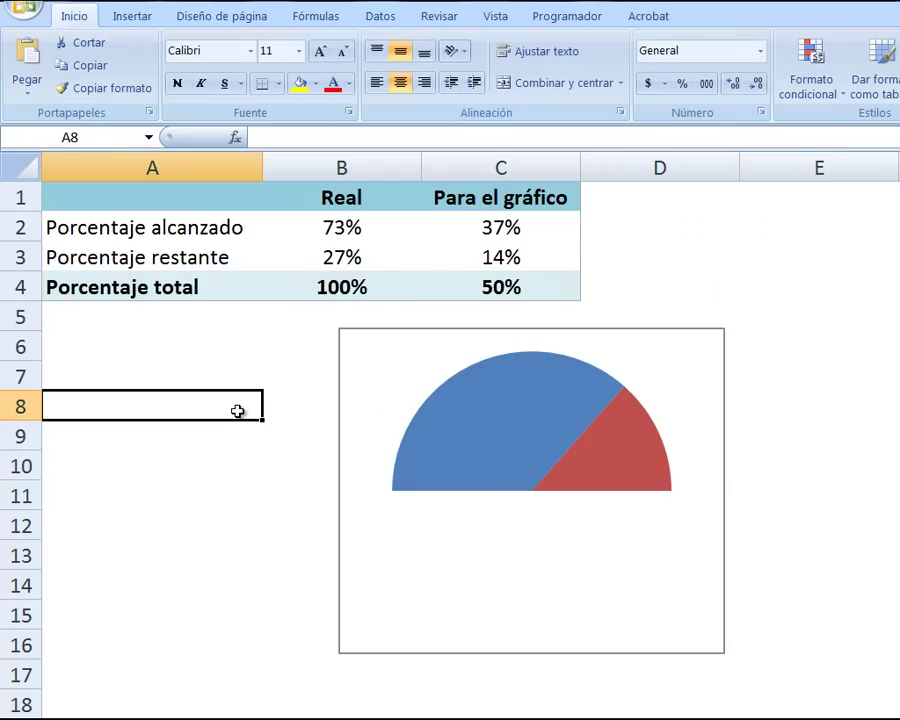
- Add a small '0%' text box inside the chart at the half-pie's left base end
click(367, 392)
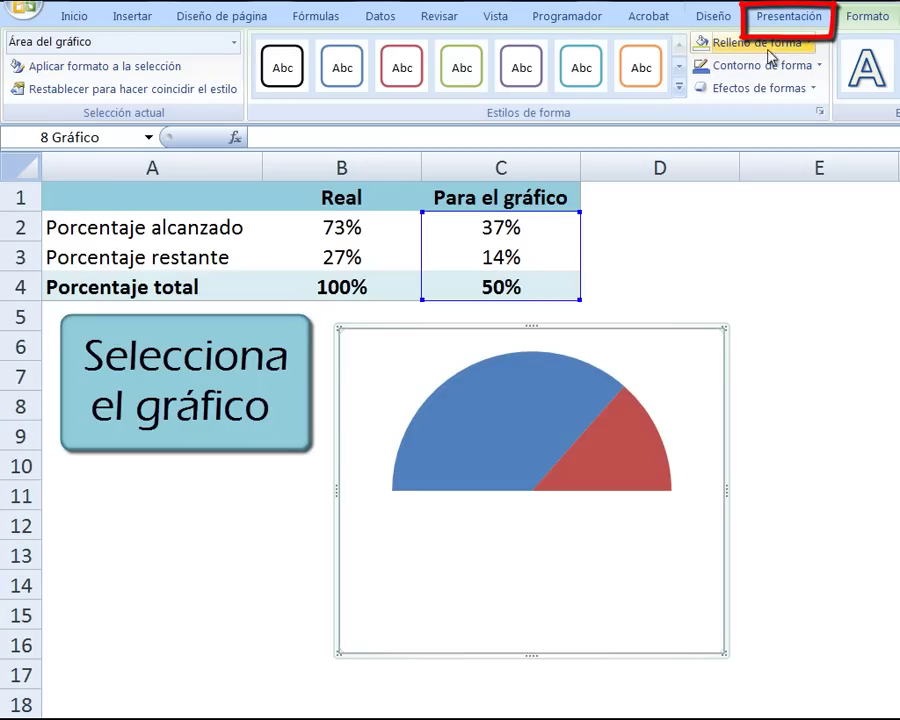
click(793, 22)
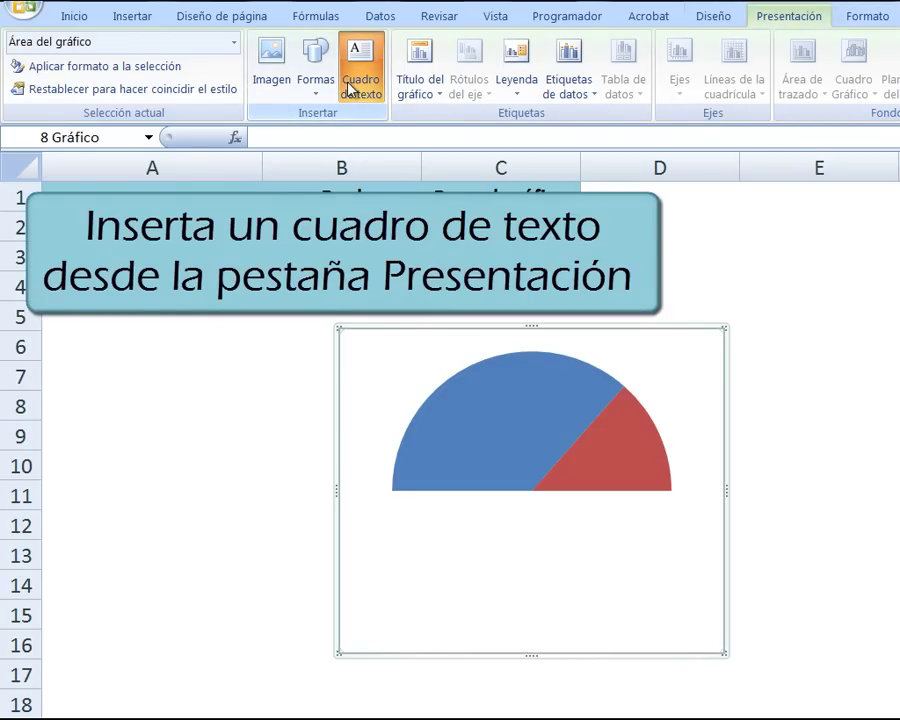
click(350, 88)
click(367, 549)
text(0)
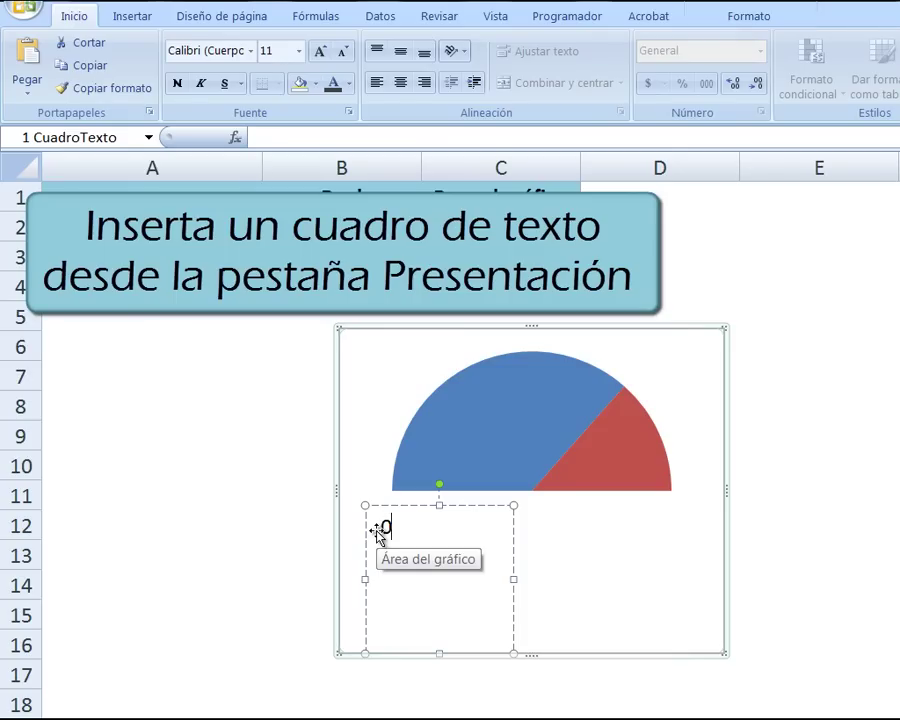
text(%)
drag(367, 508, 456, 610)
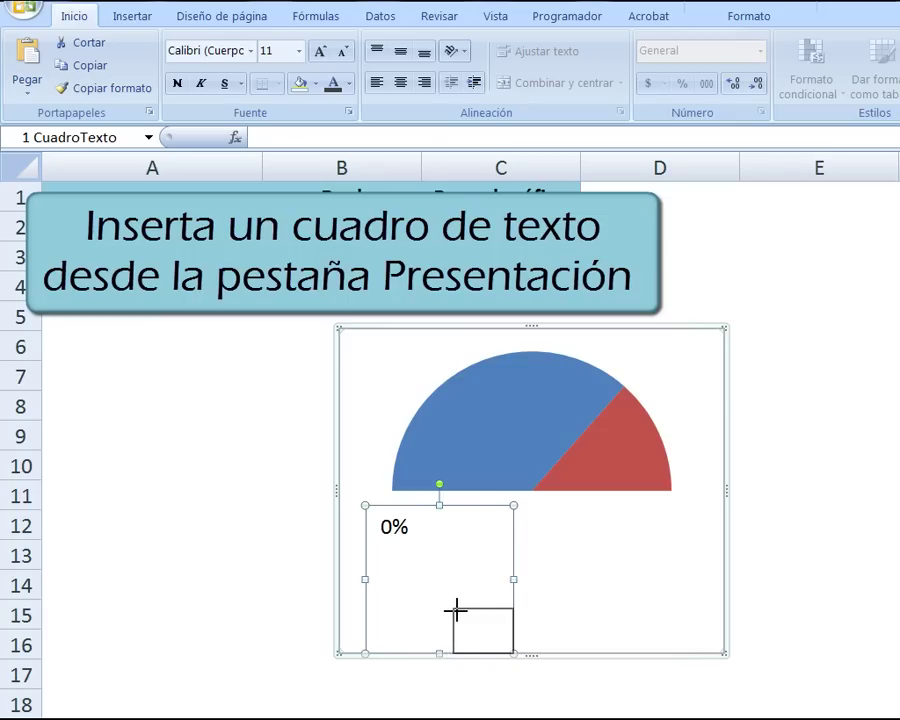
mouse_move(472, 610)
mouse_down()
mouse_move(362, 488)
mouse_move(363, 467)
mouse_up()
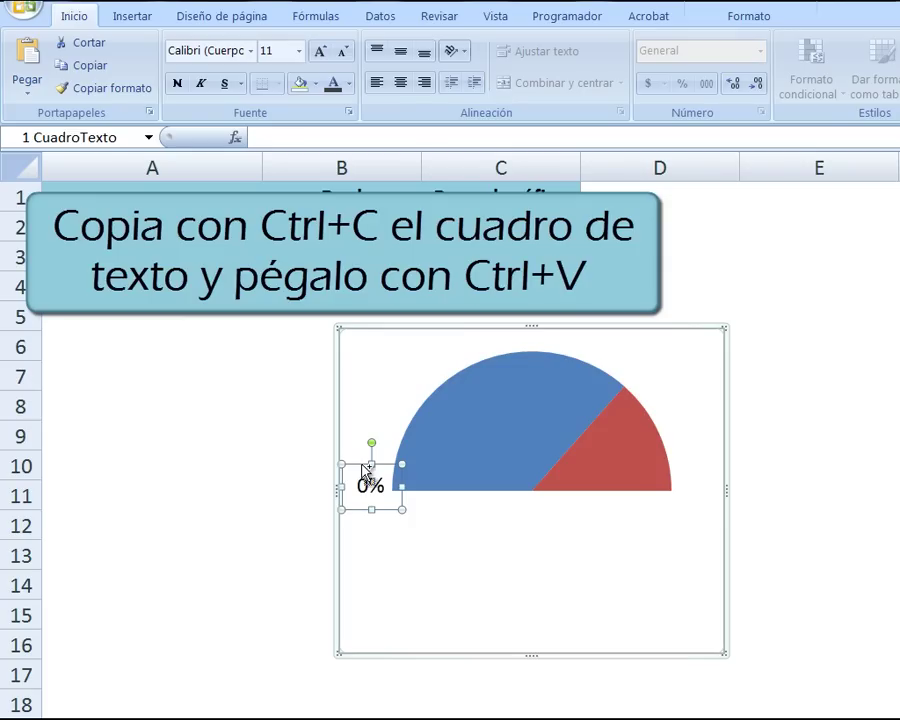
- Paste a copy of the 0% label at the right end and change it to '100%'
click(398, 588)
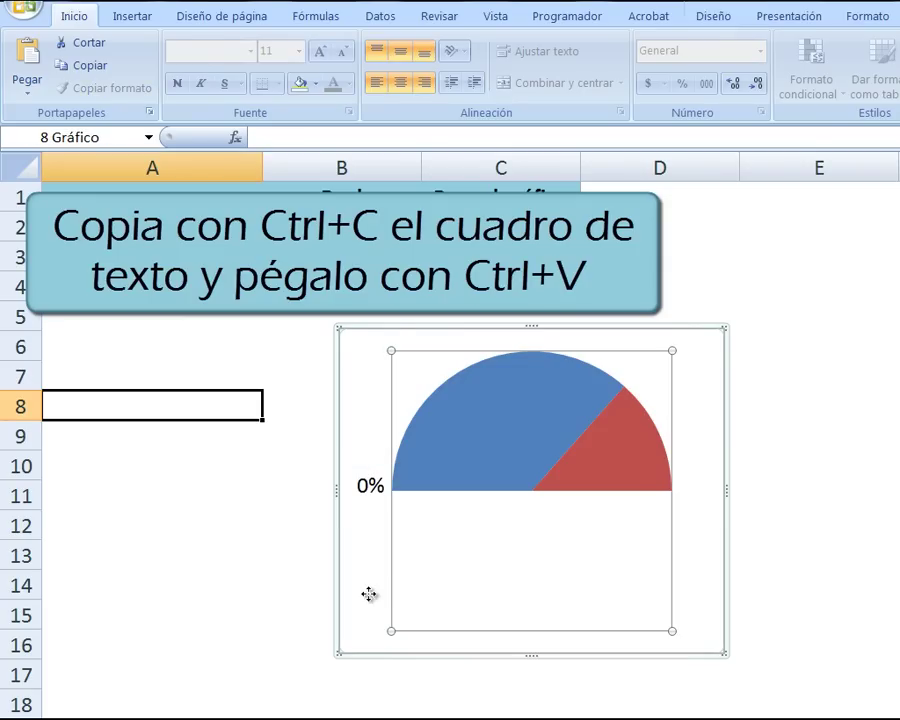
click(369, 594)
key(ctrl+v)
drag(388, 376, 711, 509)
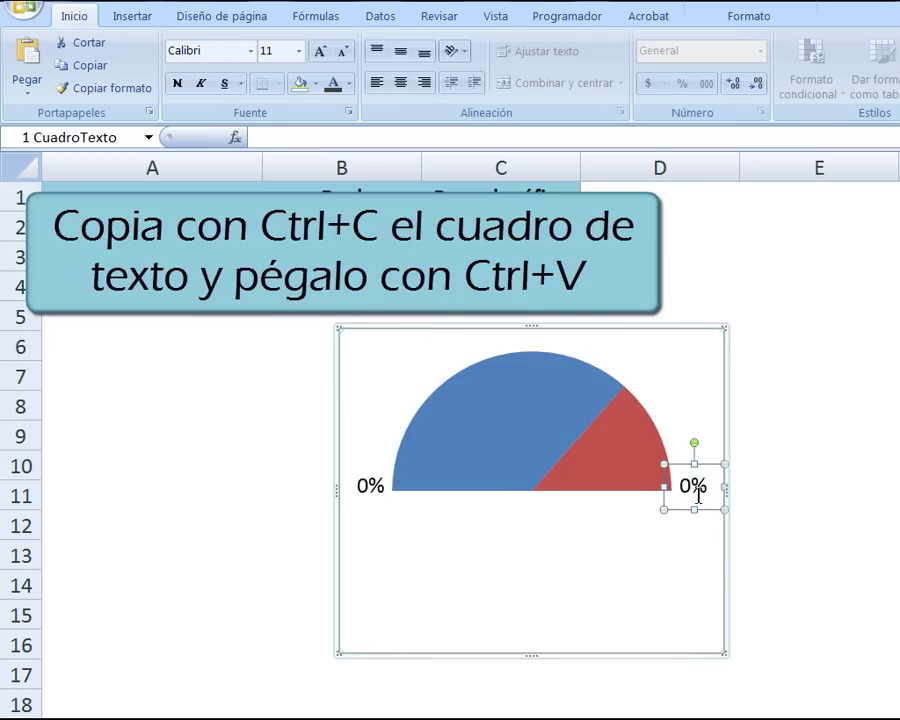
click(684, 486)
text(10)
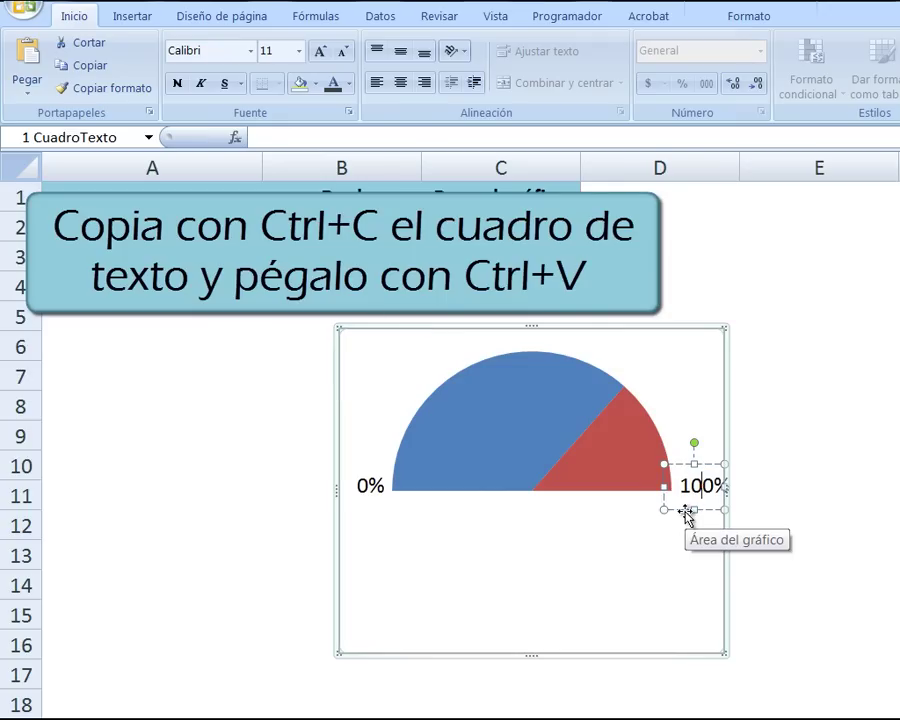
drag(677, 466, 725, 487)
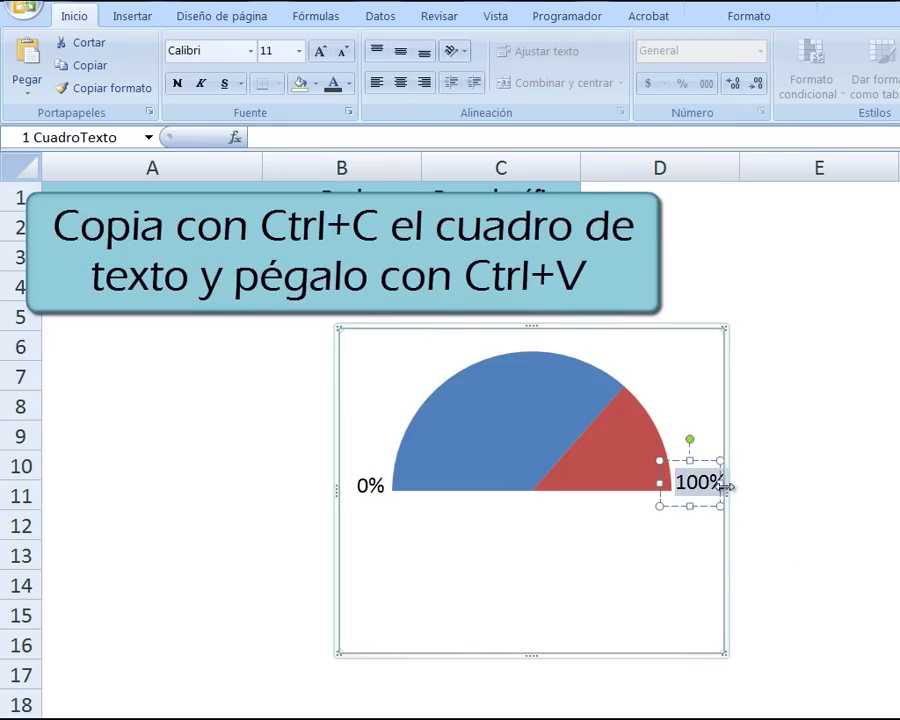
- Make the 100% label 8-point grey text
click(299, 51)
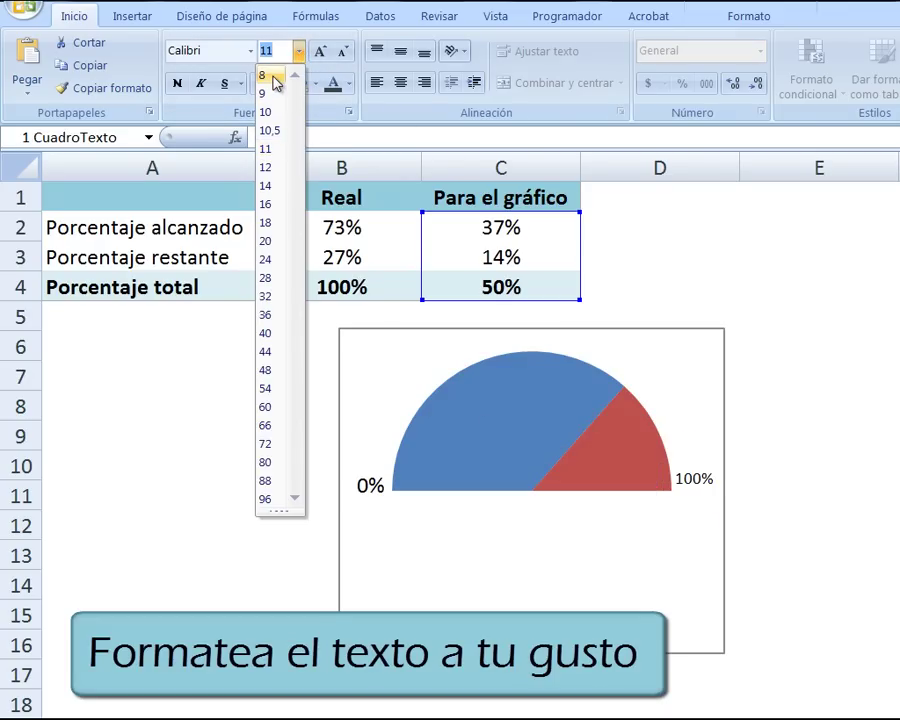
click(264, 76)
click(349, 84)
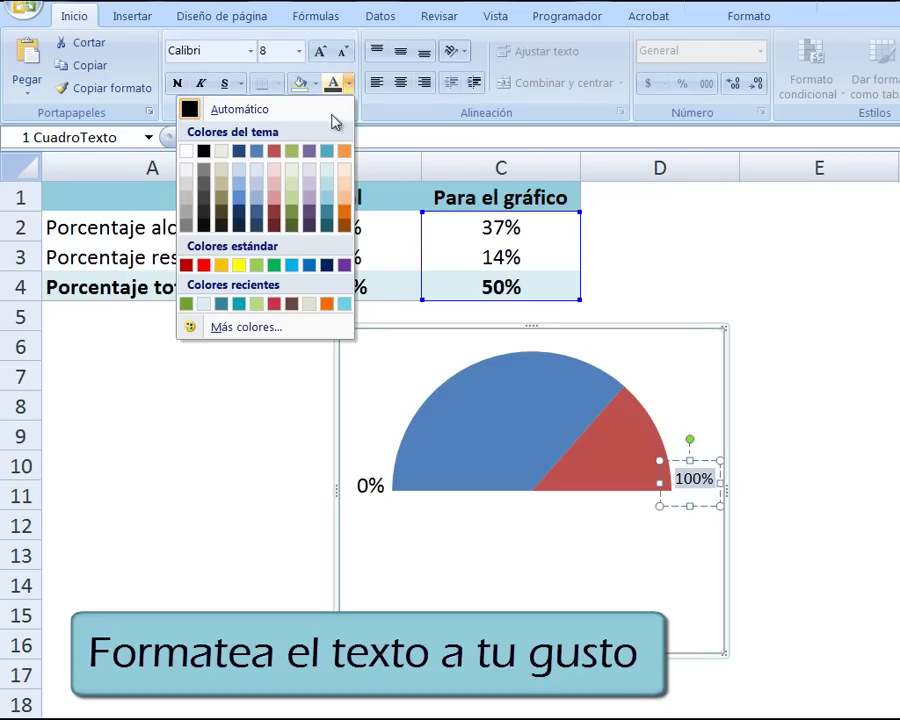
click(186, 226)
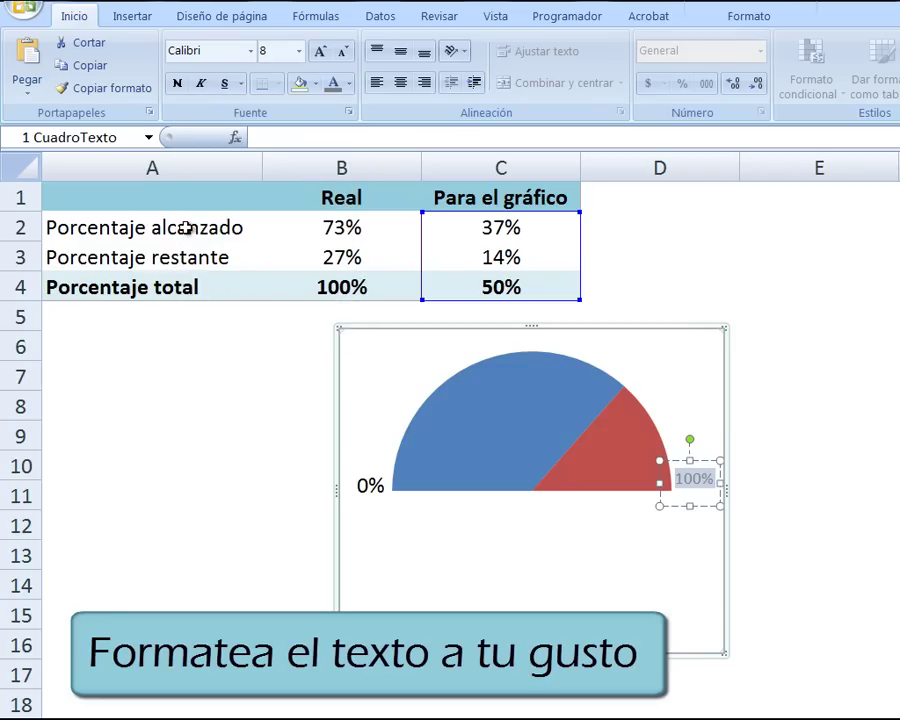
drag(679, 466, 677, 470)
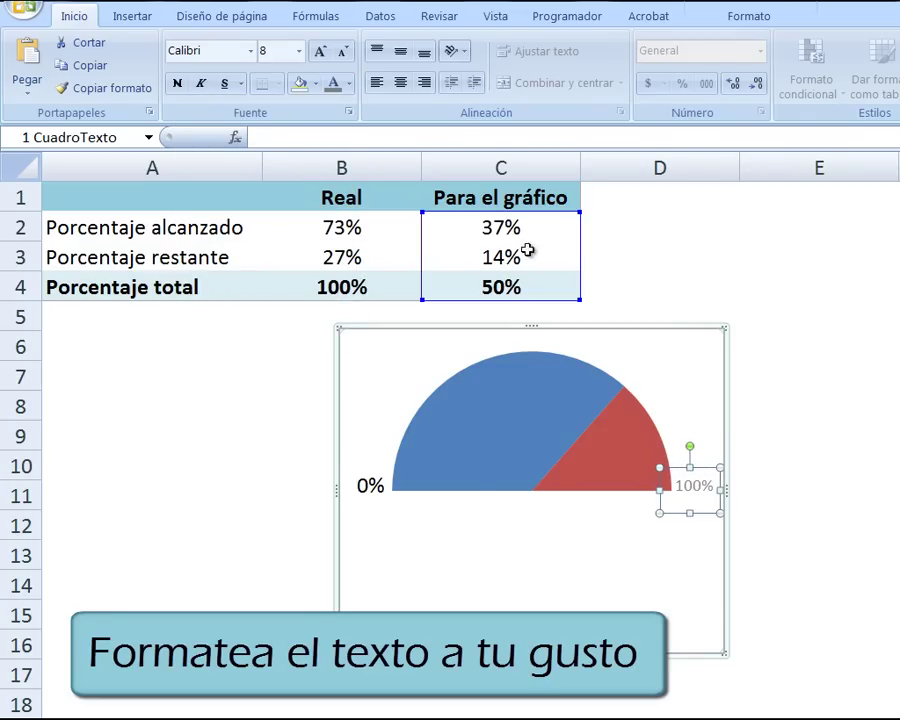
- Make the 0% label 8-point grey to match, nudging it into place
click(367, 485)
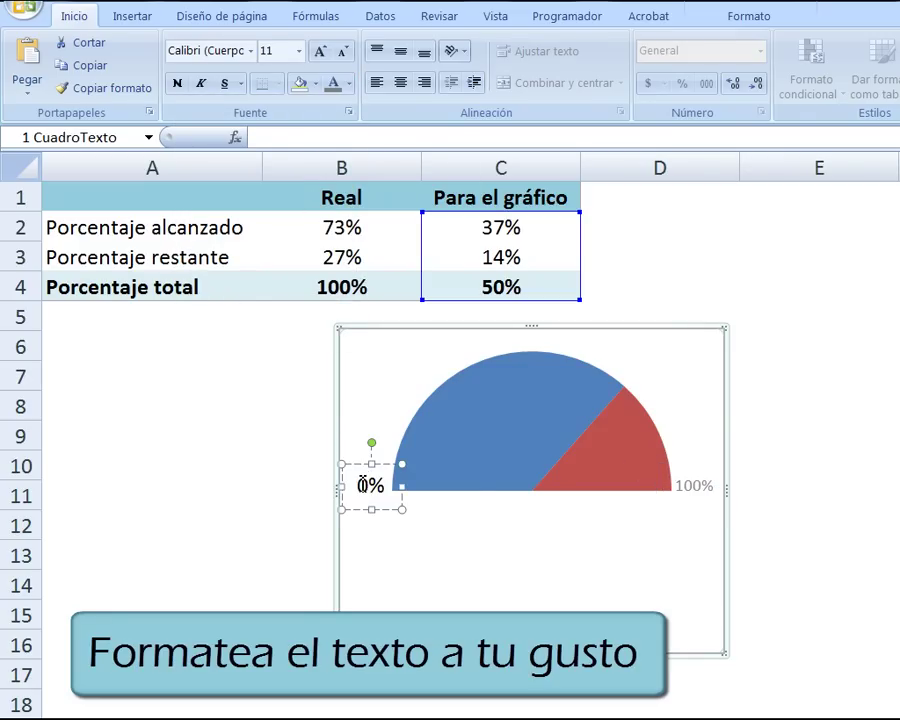
double_click(368, 485)
click(272, 52)
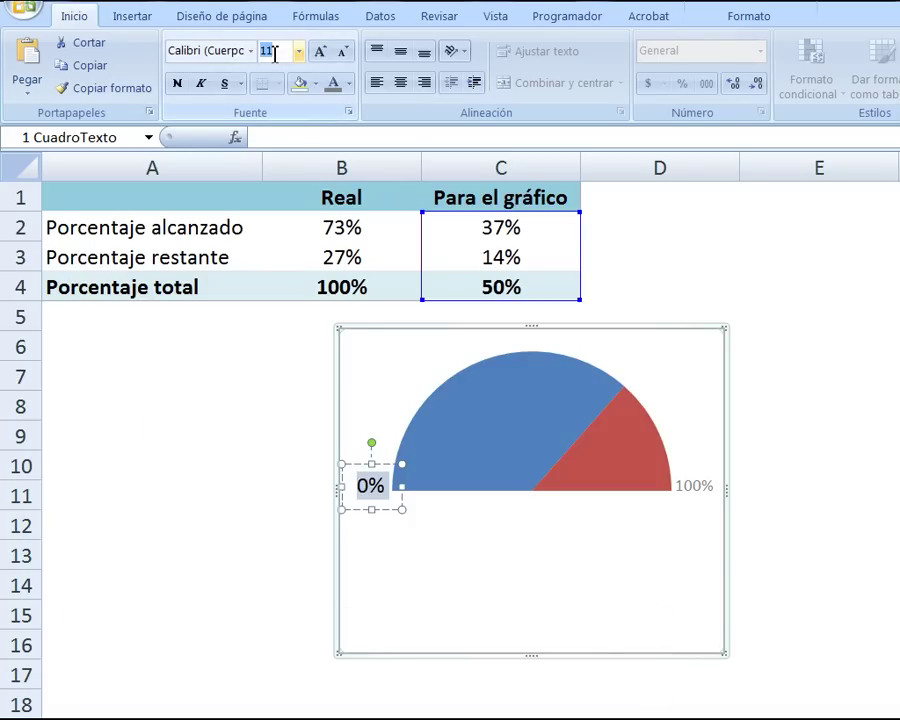
text(8)
key(Return)
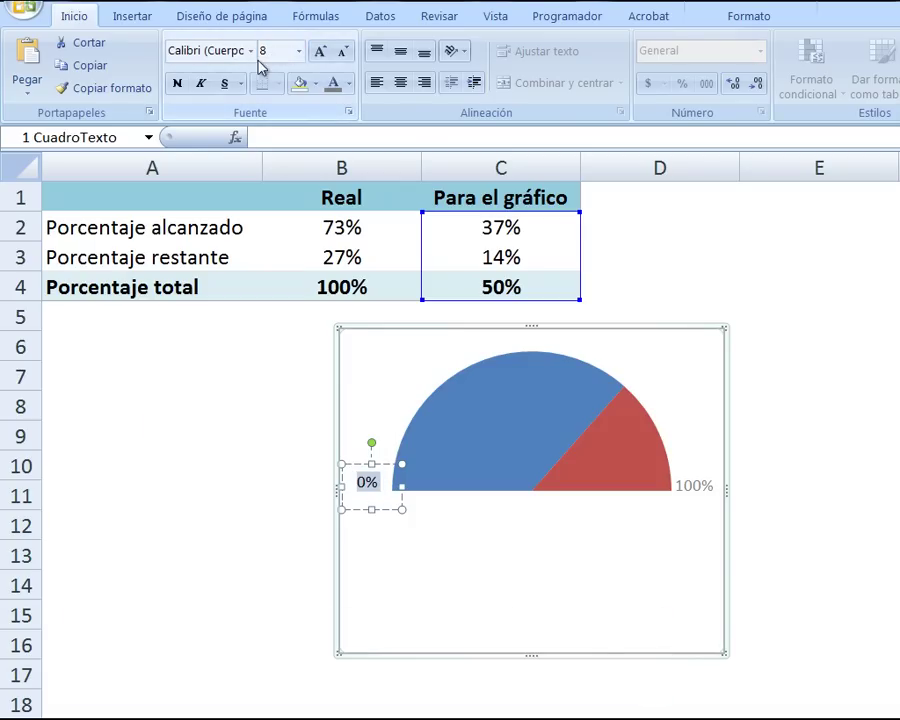
click(333, 83)
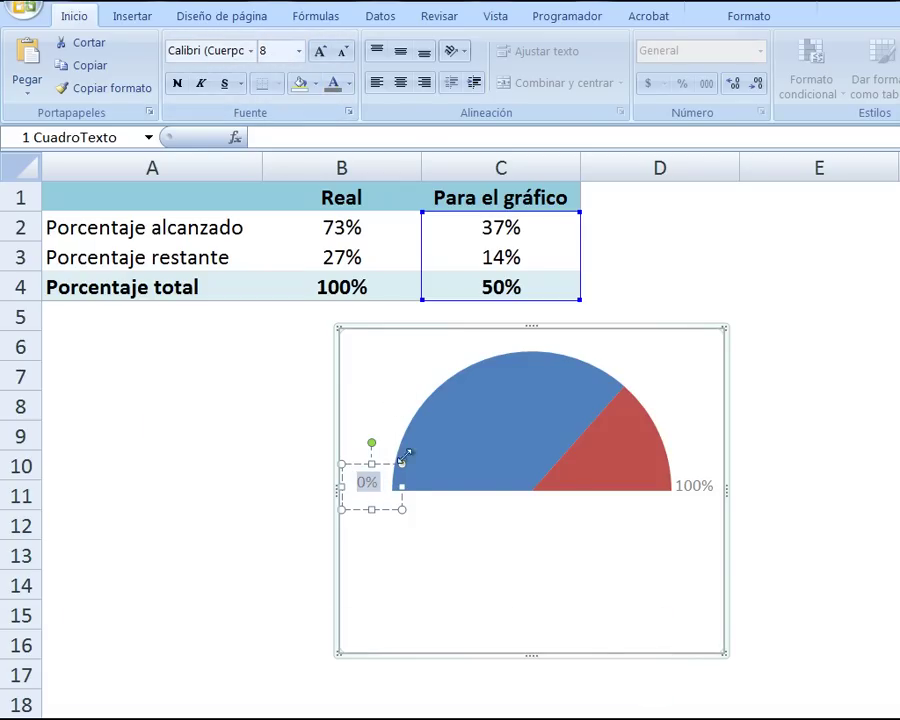
drag(390, 464, 395, 466)
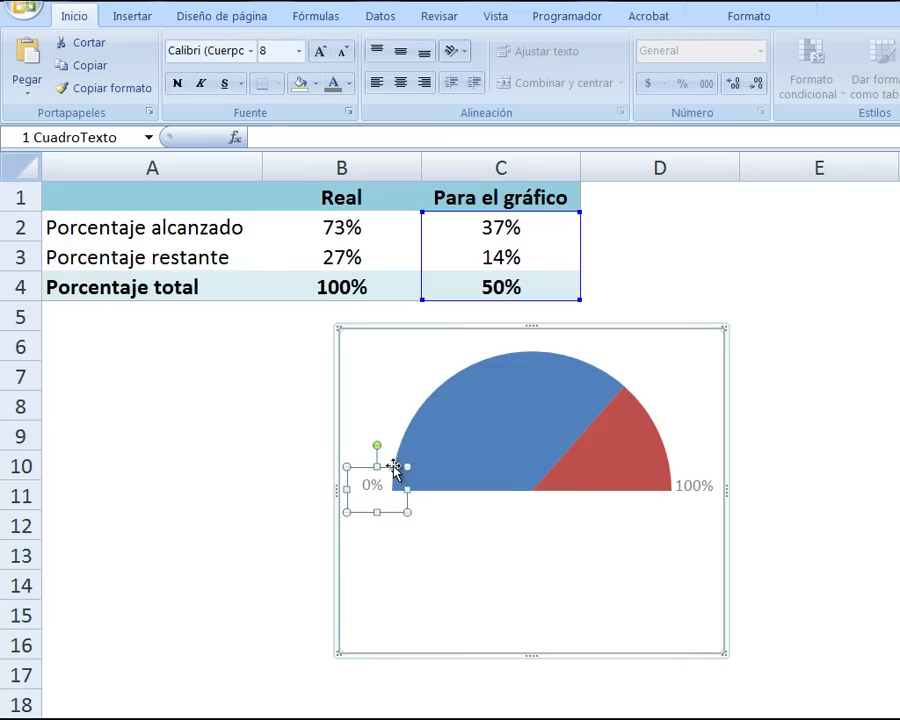
click(695, 488)
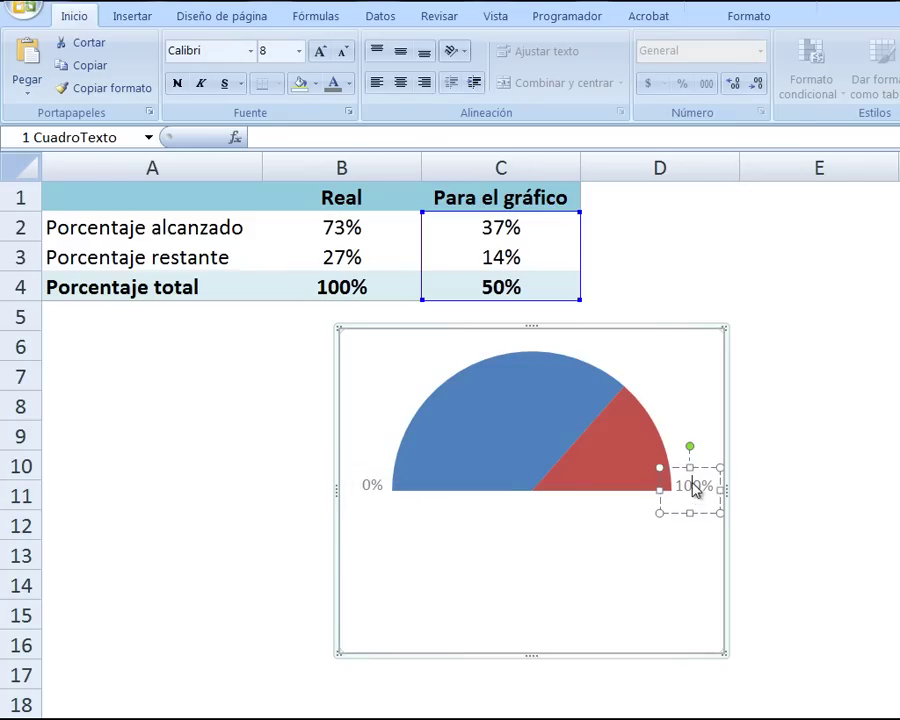
click(382, 592)
- Paste another label below the half-pie's baseline and retype it as 'Porcentaje alcanzado'
right_click(382, 592)
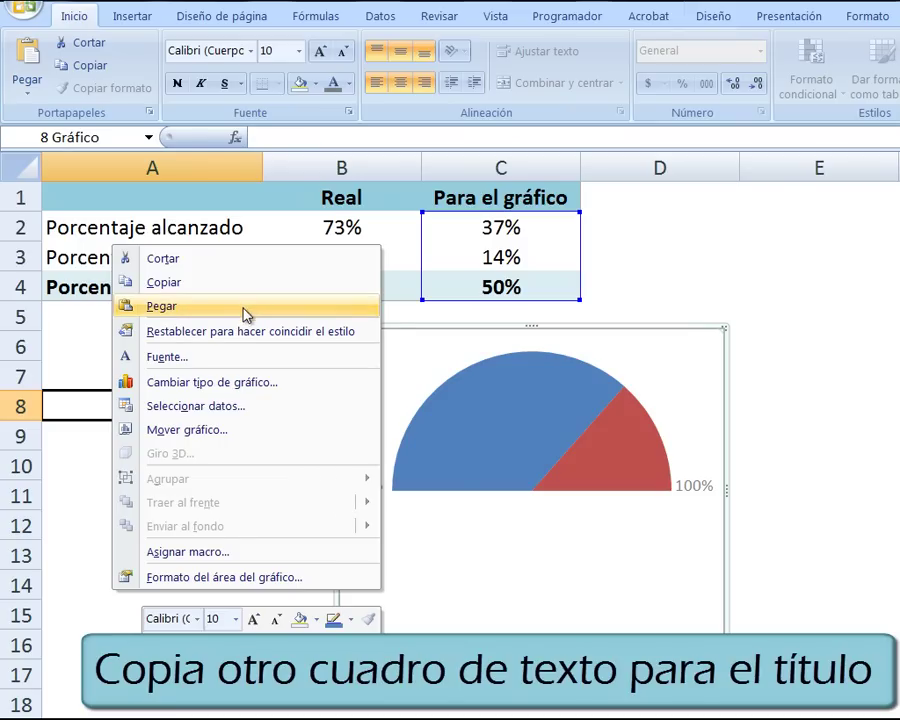
click(247, 307)
mouse_move(380, 386)
mouse_down()
mouse_move(490, 537)
mouse_move(477, 535)
mouse_move(656, 518)
mouse_up()
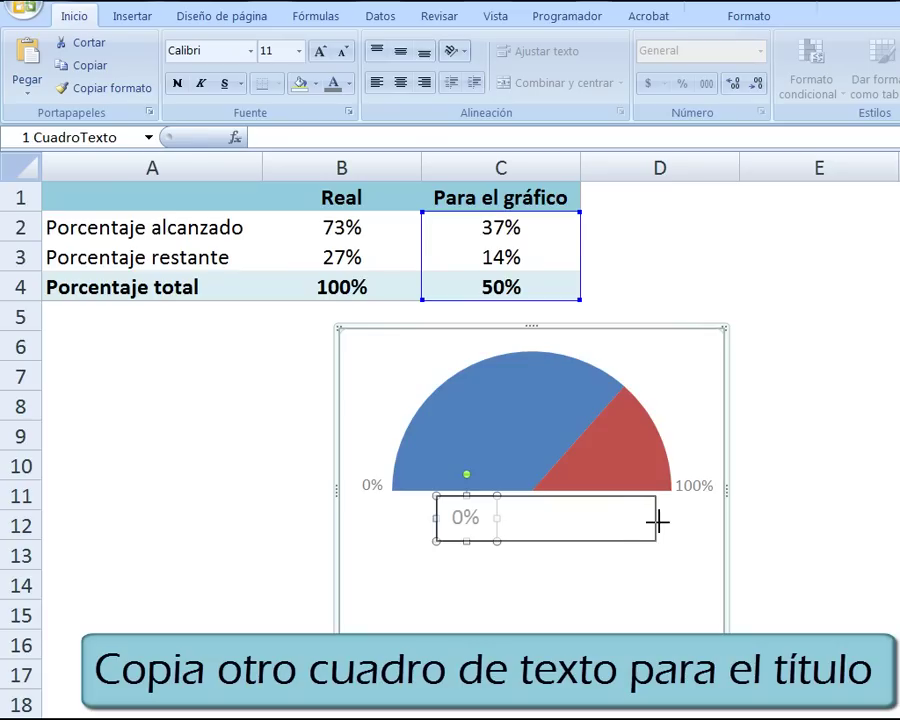
drag(457, 518, 486, 520)
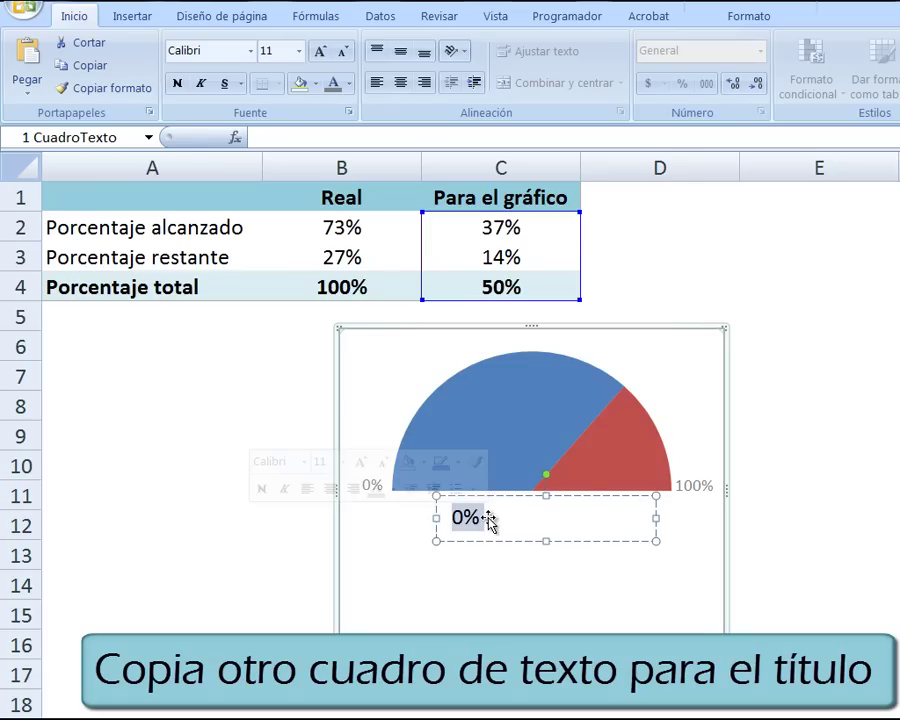
text(Por)
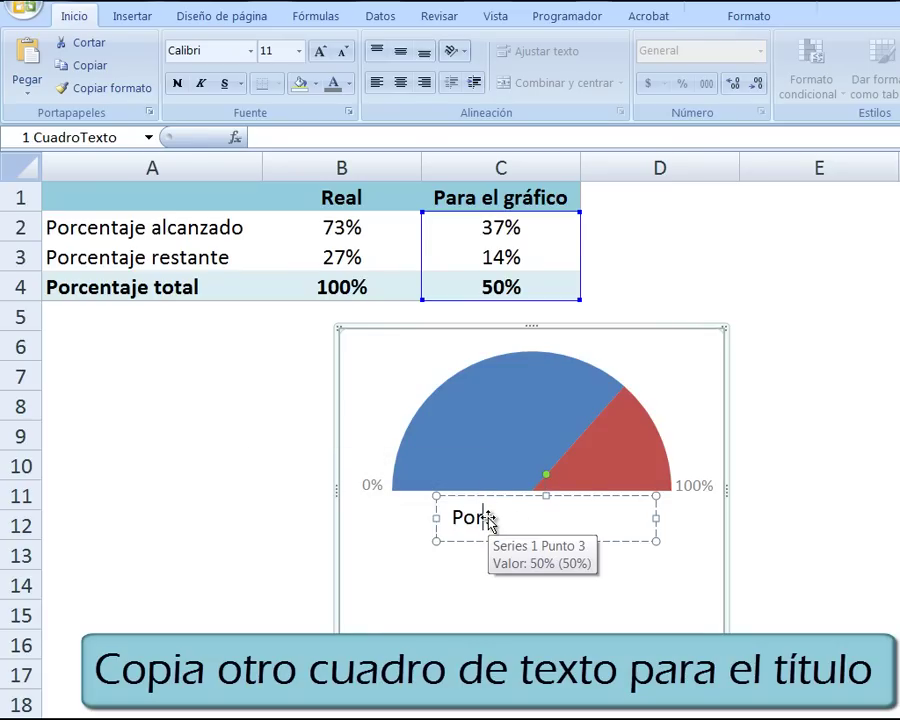
text(centaje alcanzado)
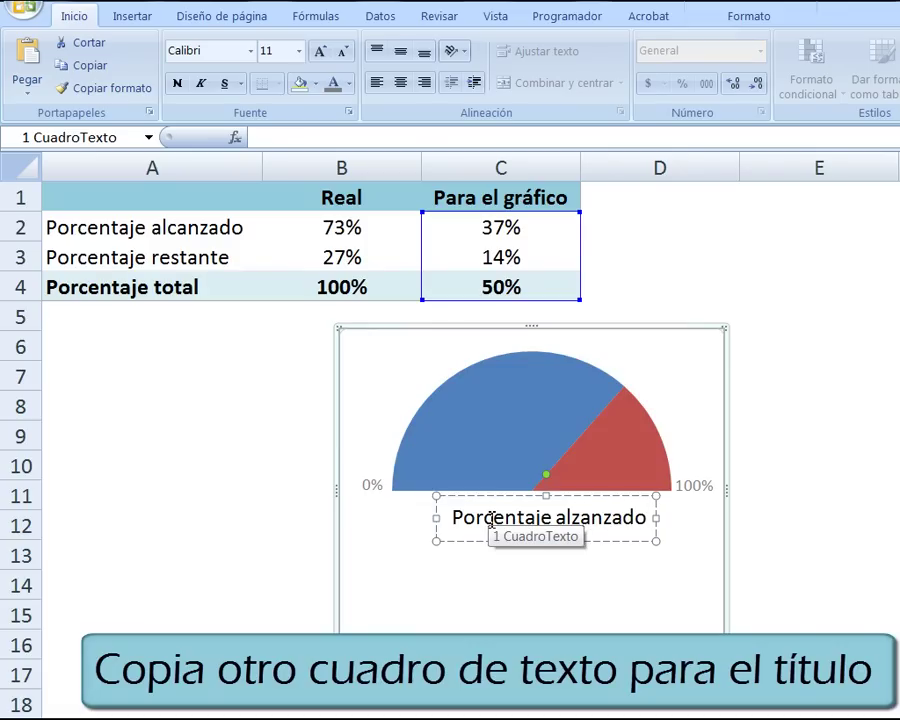
drag(455, 518, 581, 528)
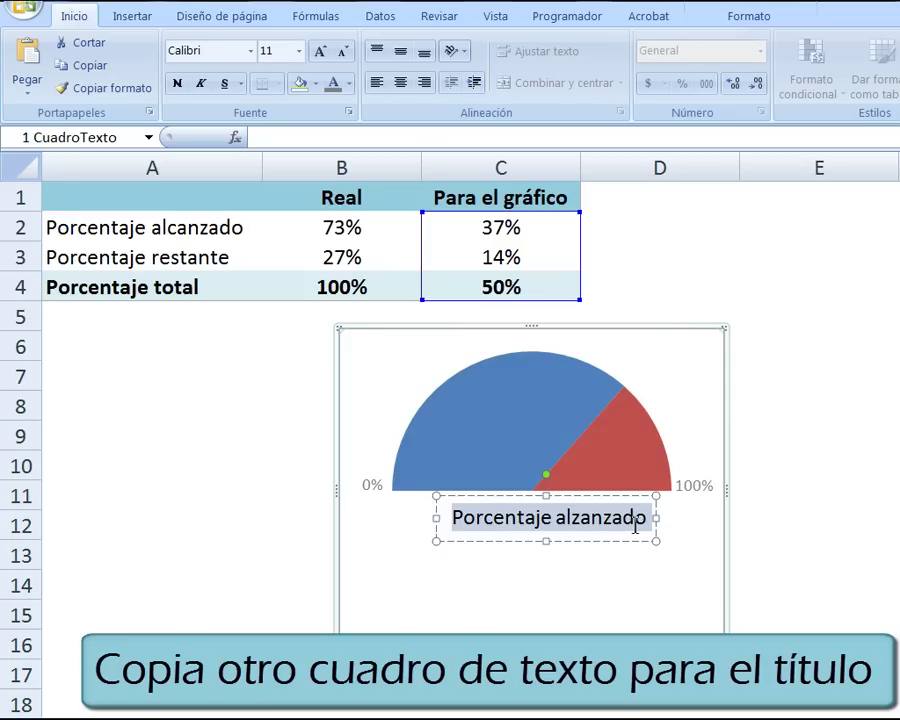
- Set the title's font to Eras Light ITC at size 12
click(250, 56)
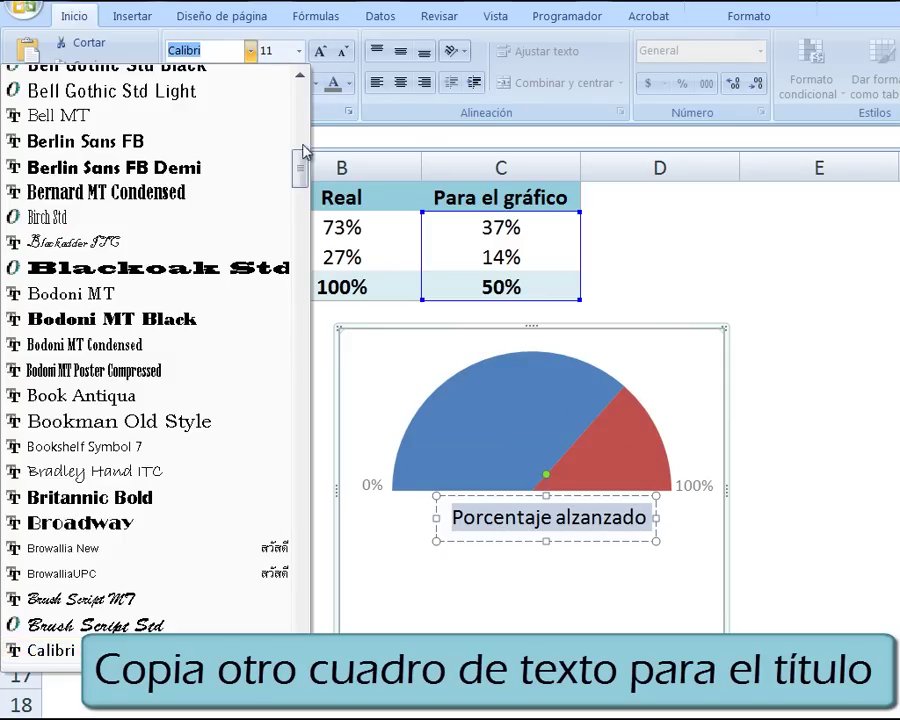
drag(304, 150, 300, 96)
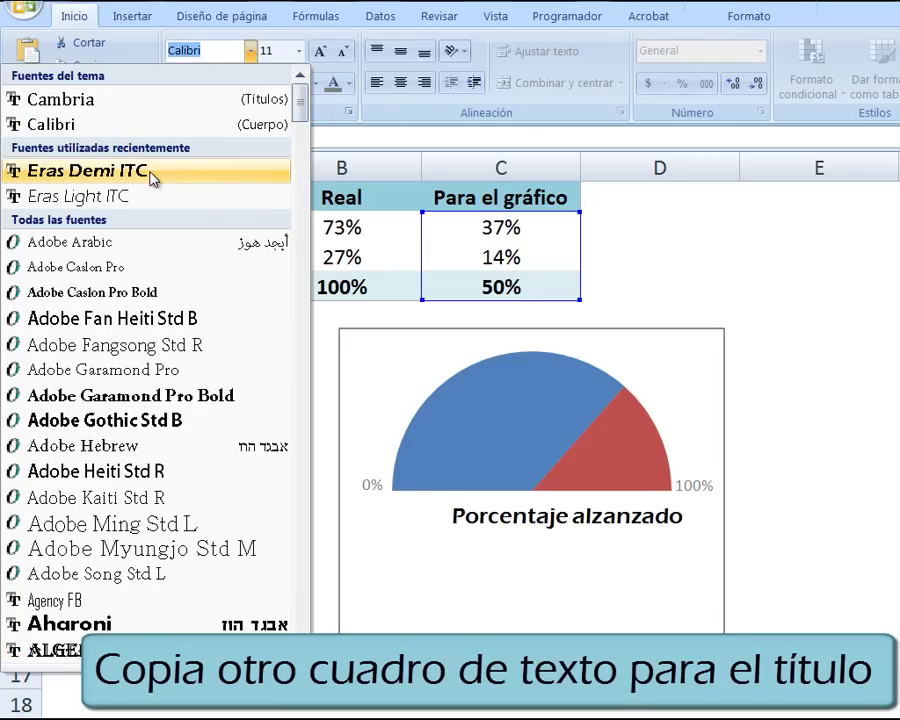
click(145, 198)
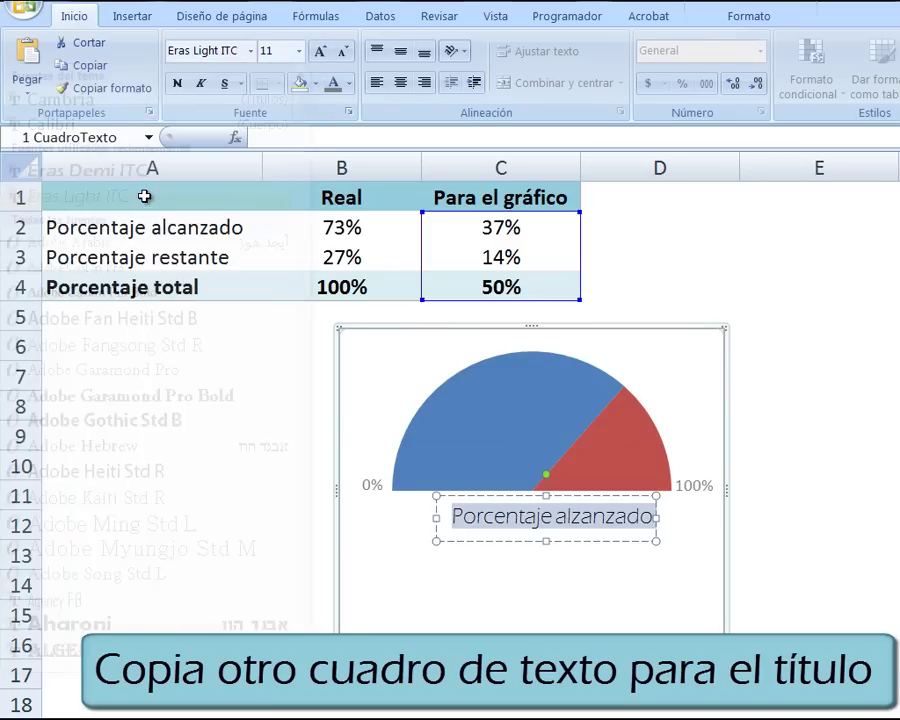
click(276, 55)
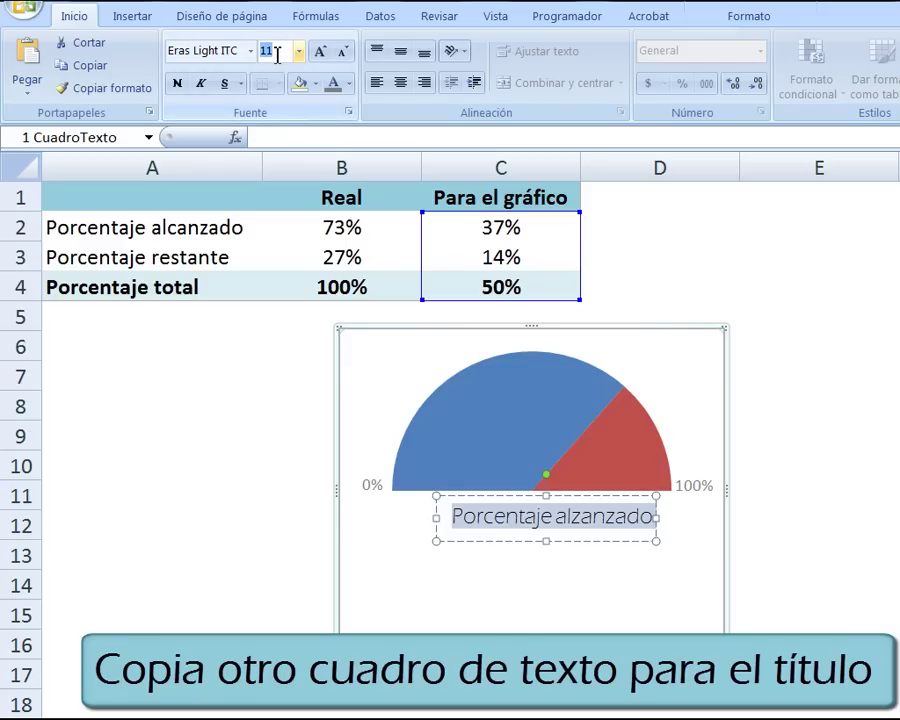
text(15)
key(Return)
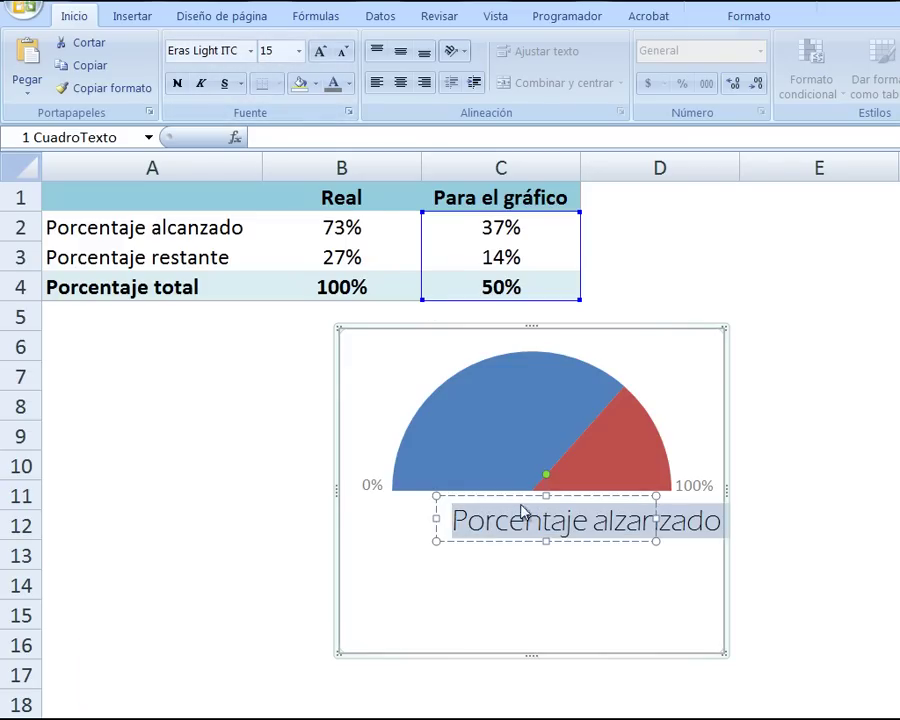
drag(520, 493, 477, 491)
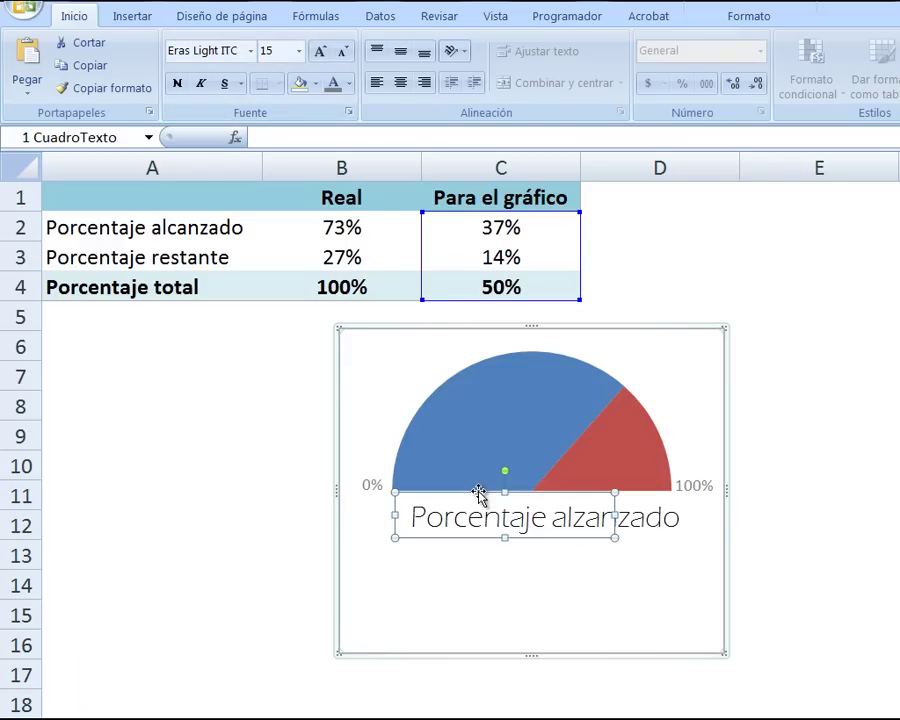
click(268, 52)
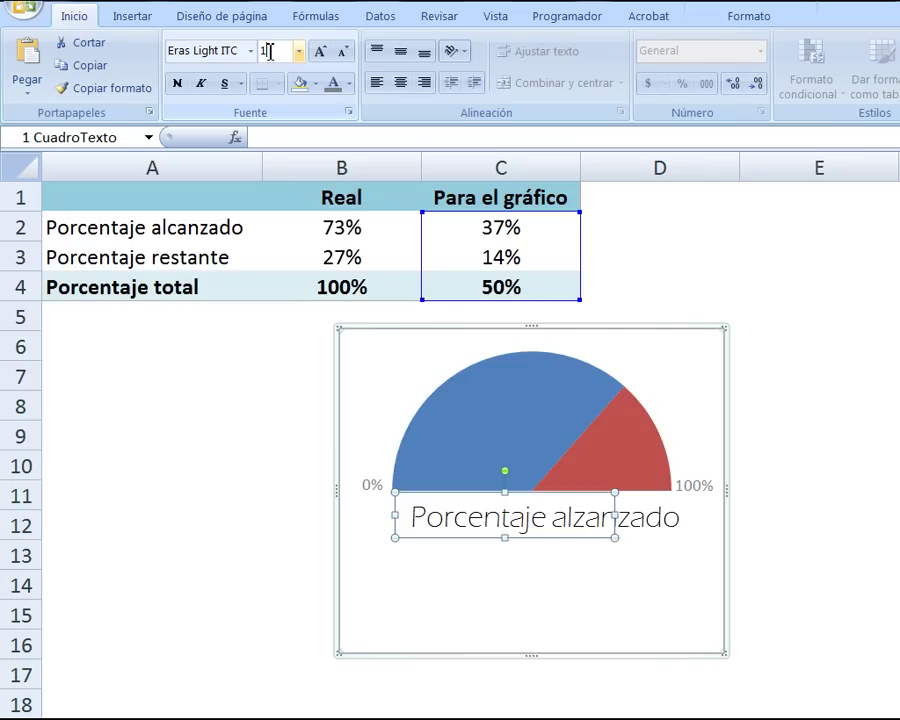
text(2)
key(Return)
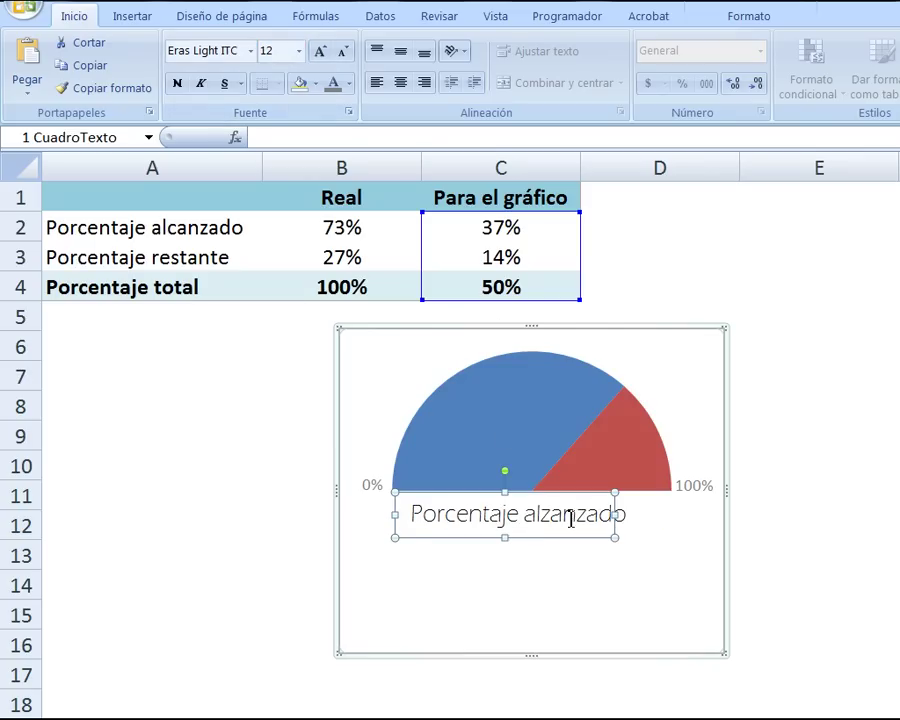
- Correct 'alzanzado' to 'alcanzado' and centre the title under the gauge
click(549, 515)
key(BackSpace)
text(c)
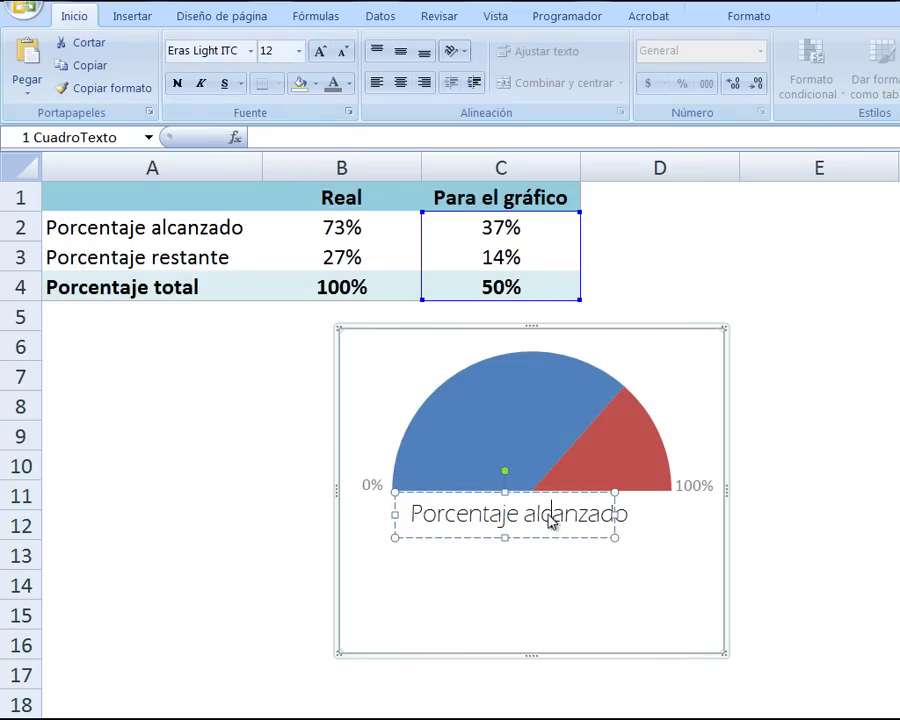
drag(524, 537, 557, 542)
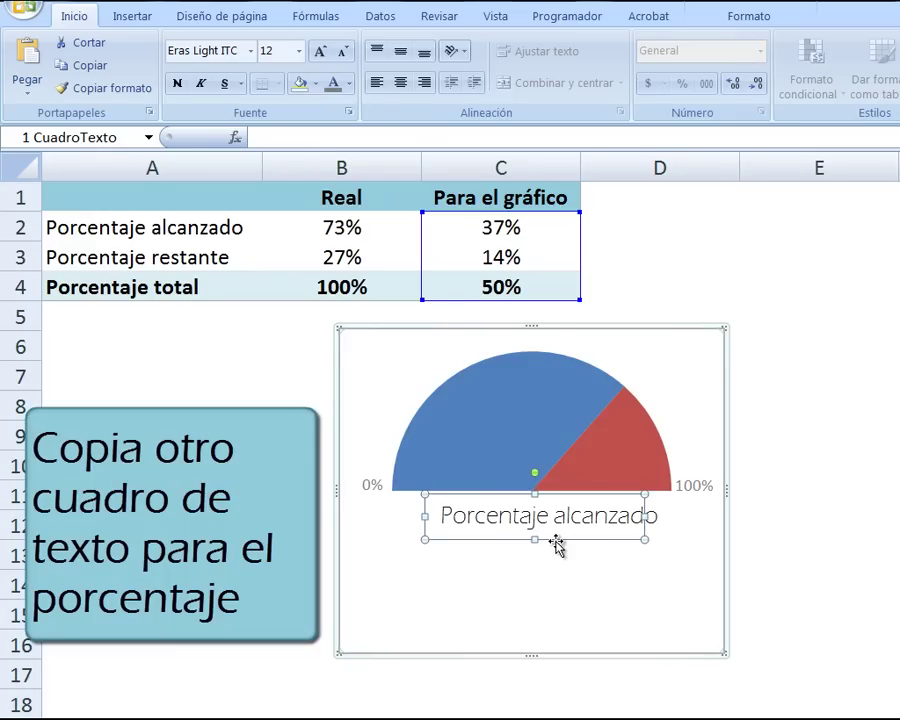
- Duplicate the title box below it and link its text to cell B2, showing 73%
key(ctrl+c)
key(ctrl+v)
drag(409, 371, 505, 578)
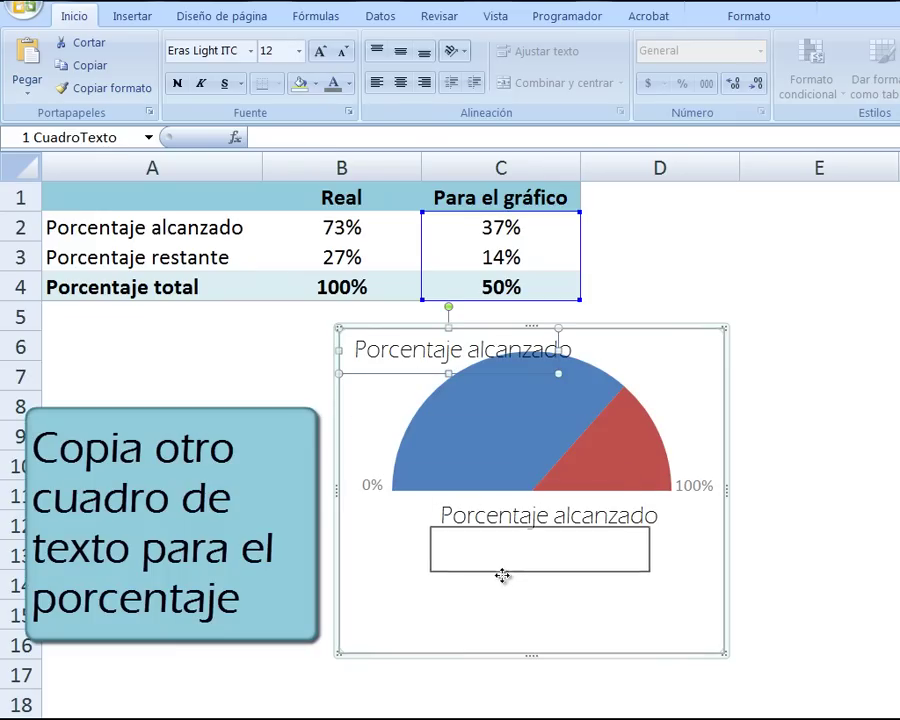
drag(455, 556, 632, 564)
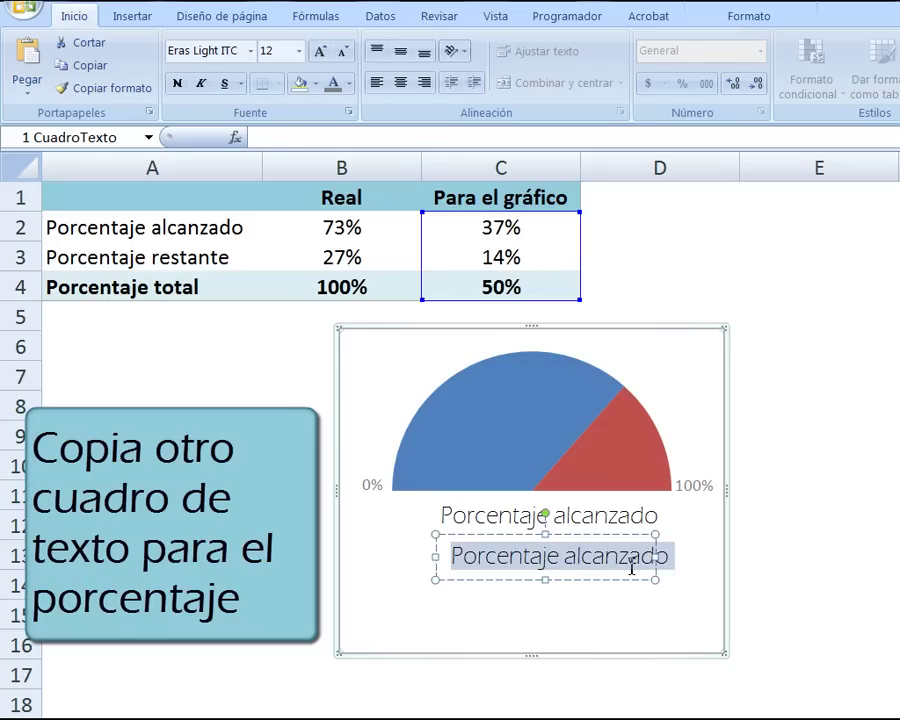
key(Delete)
text(=)
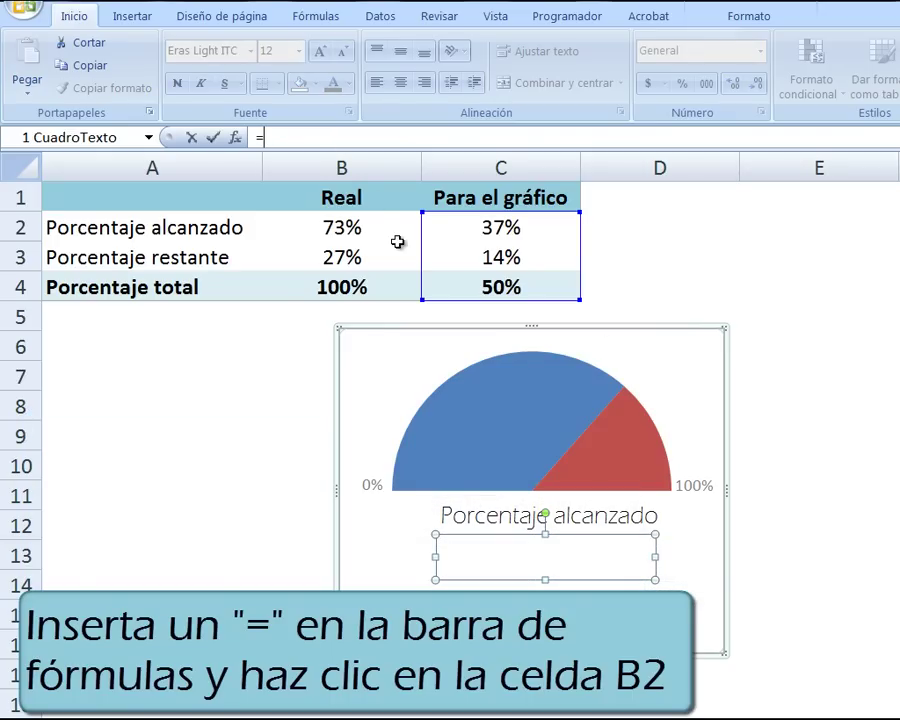
click(356, 231)
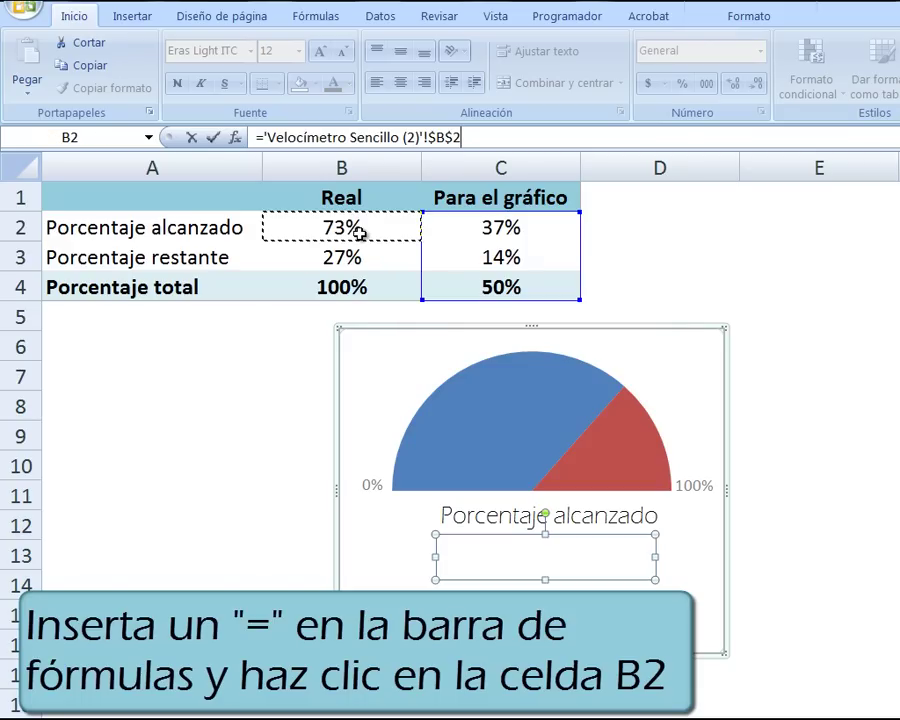
key(Return)
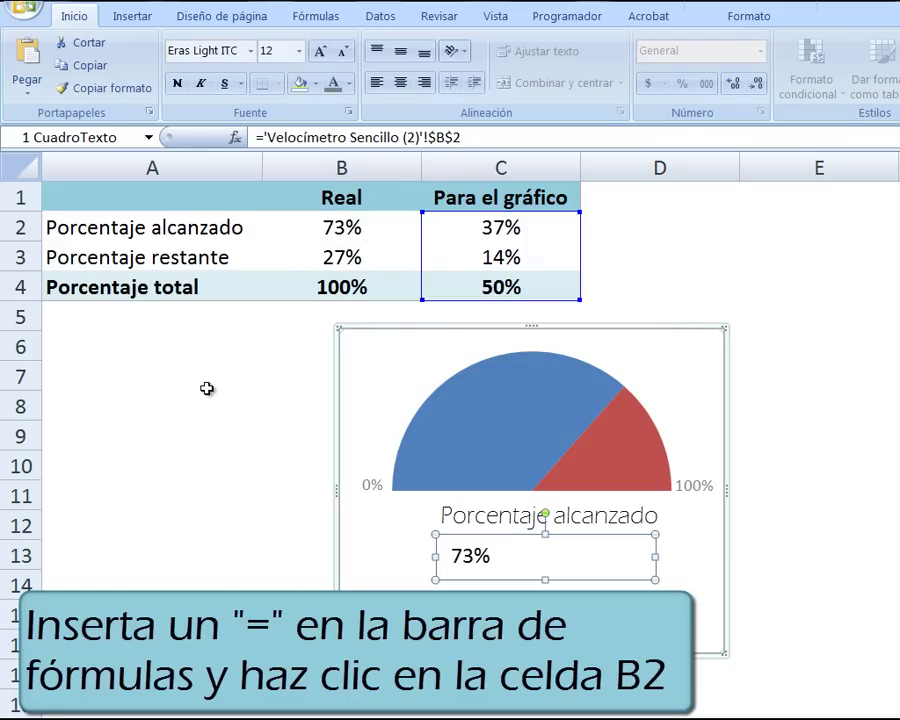
- Format the 73% label as grey Eras Demi ITC at size 16
click(250, 51)
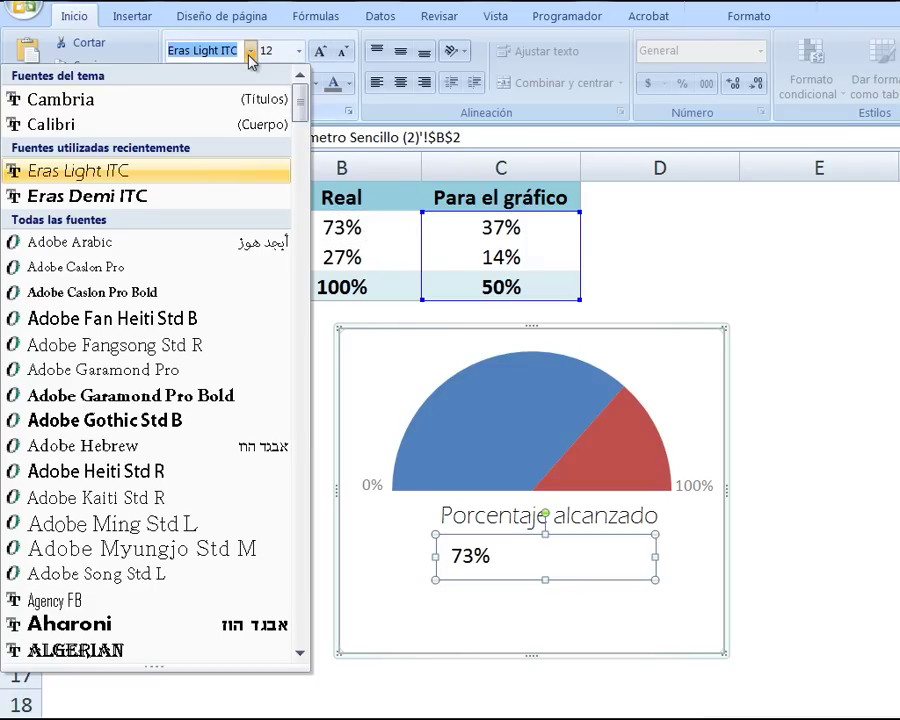
click(183, 197)
click(280, 51)
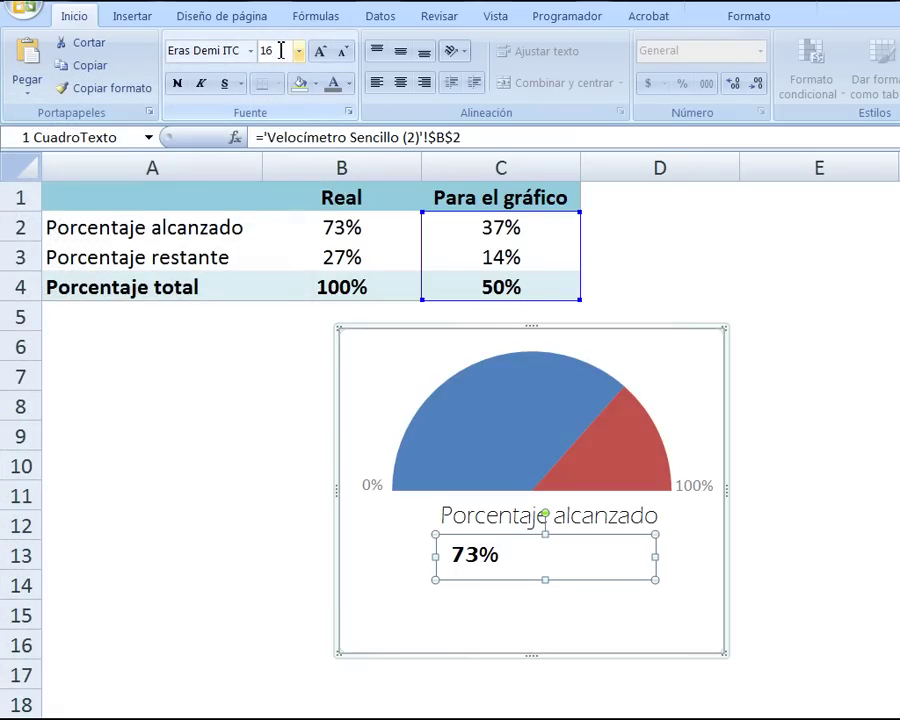
key(Return)
click(347, 84)
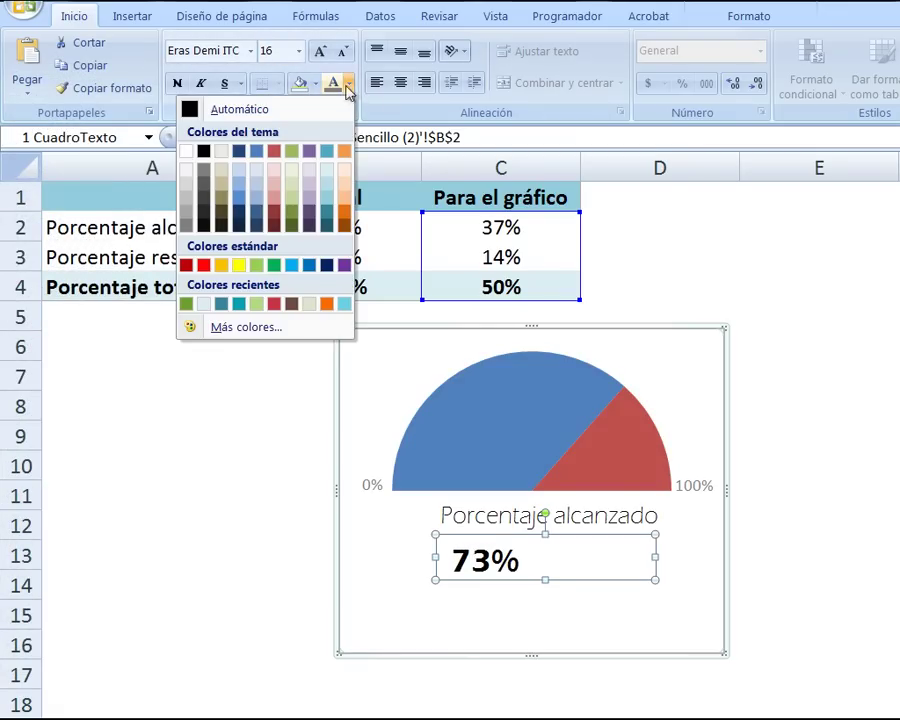
click(204, 185)
- Narrow the 73% text box and centre it beneath the title
mouse_move(652, 554)
mouse_down()
mouse_move(533, 555)
mouse_move(543, 533)
mouse_move(516, 493)
mouse_up()
click(546, 512)
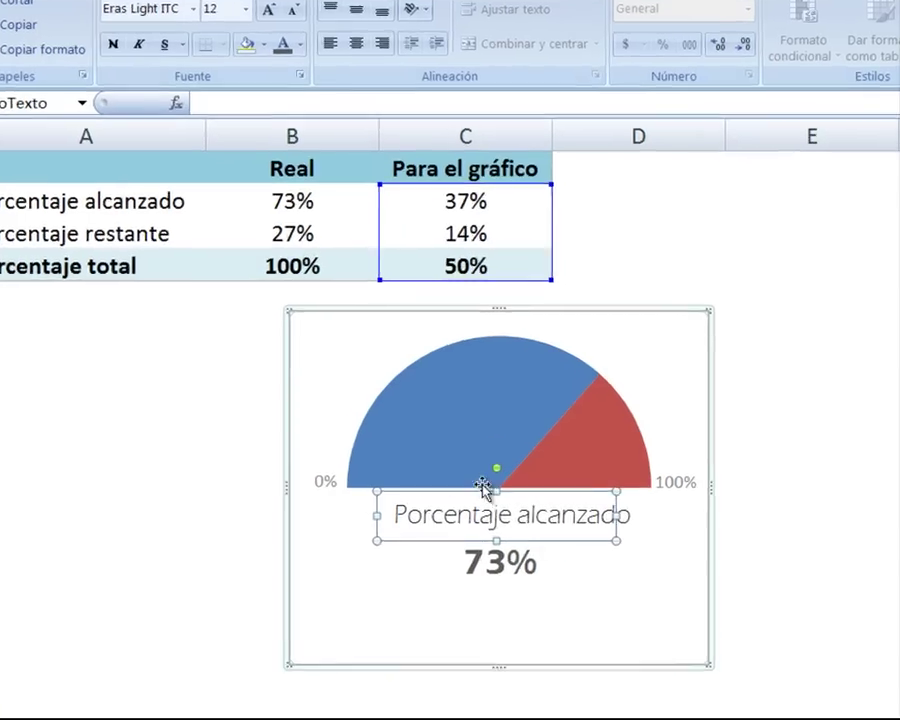
click(483, 419)
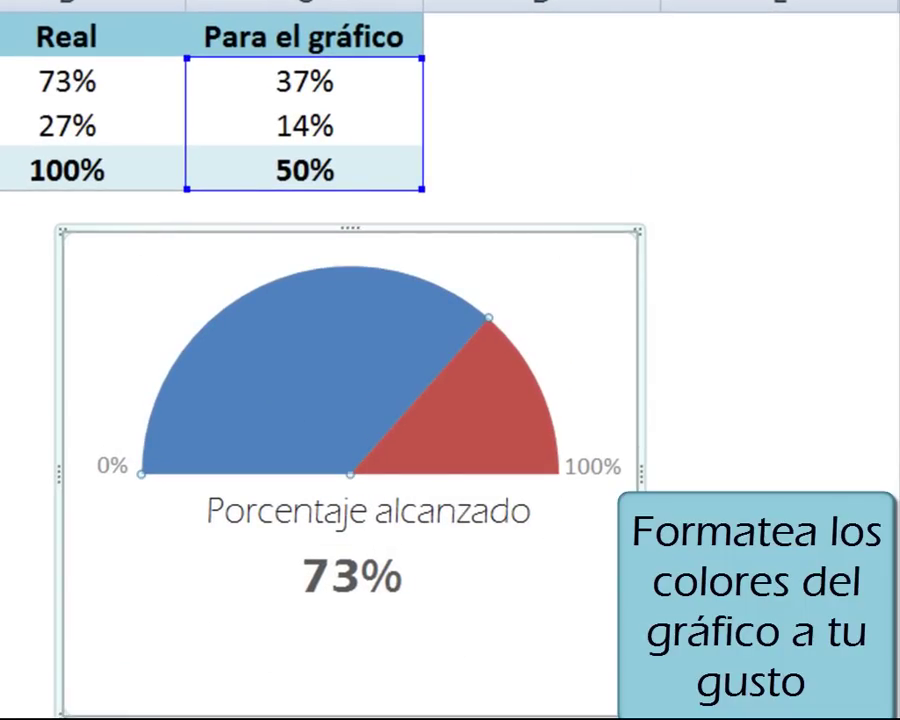
- Fill the blue achieved slice with teal and the red remaining slice with Azul cielo
click(520, 2)
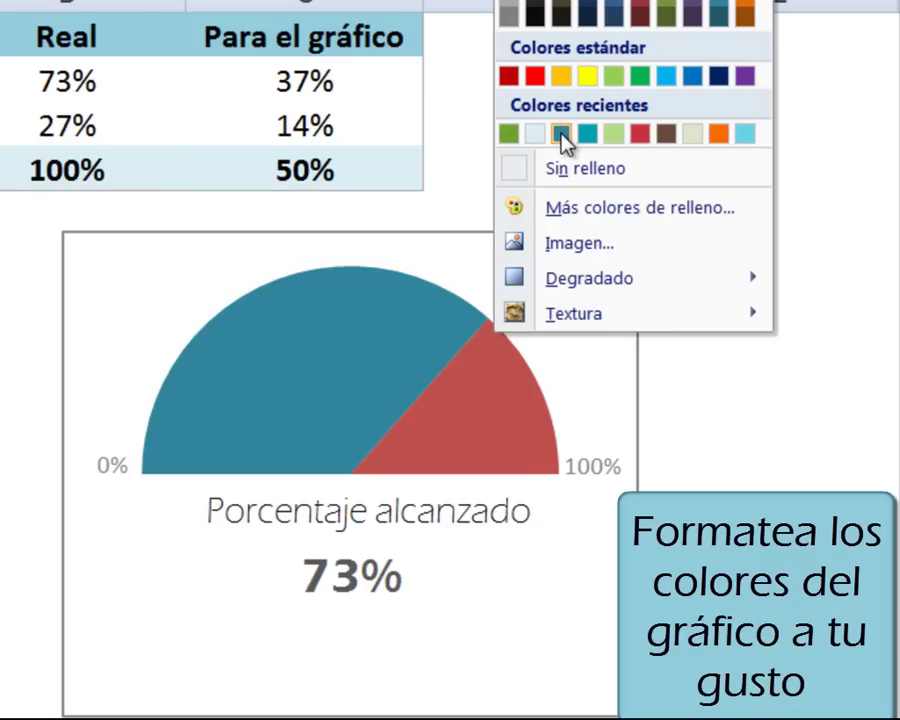
click(561, 133)
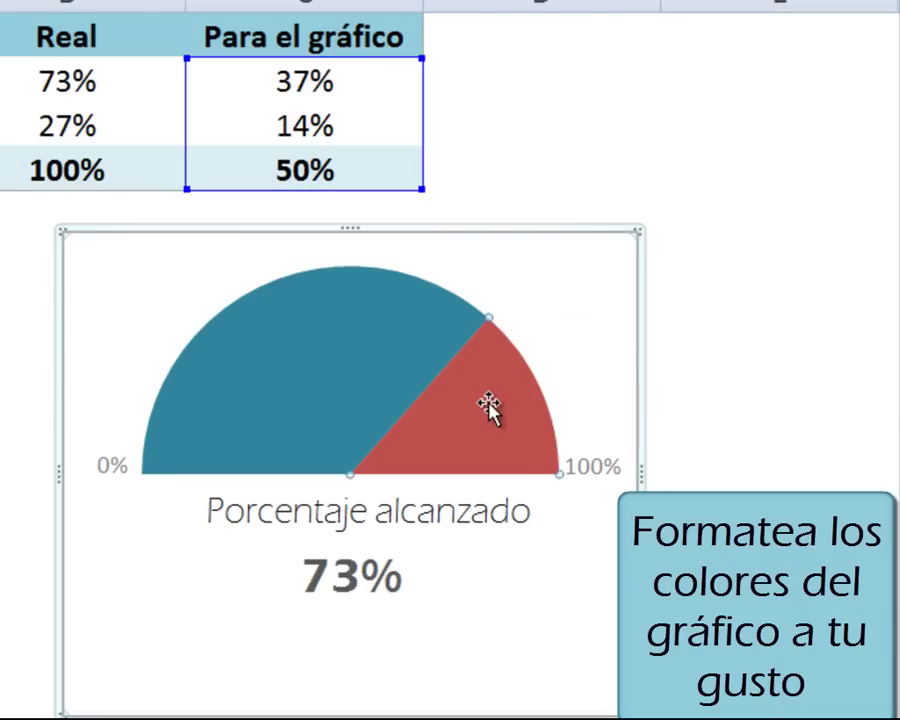
click(520, 2)
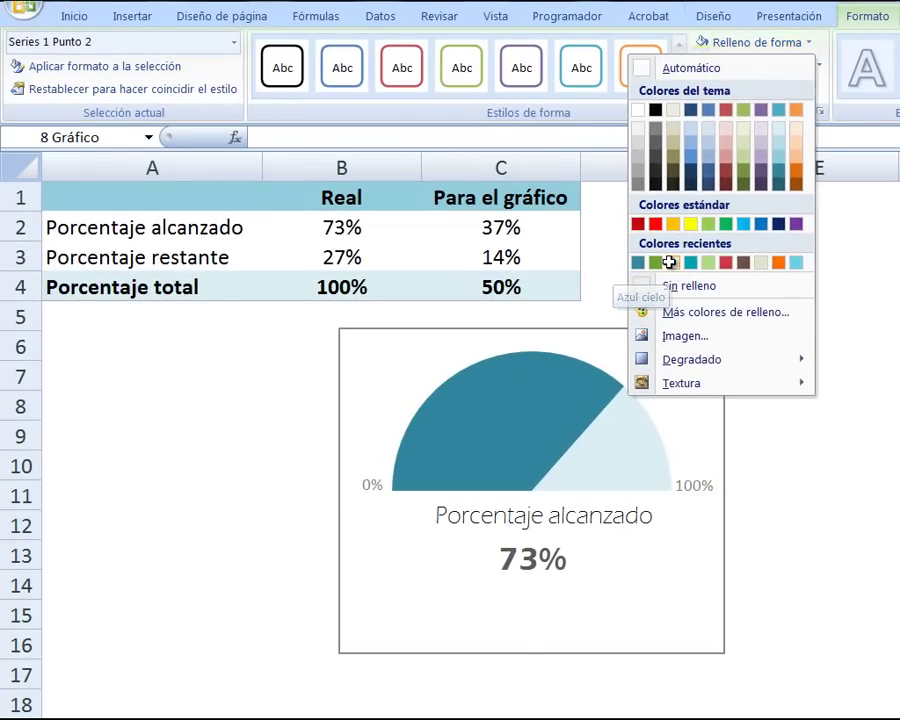
click(672, 262)
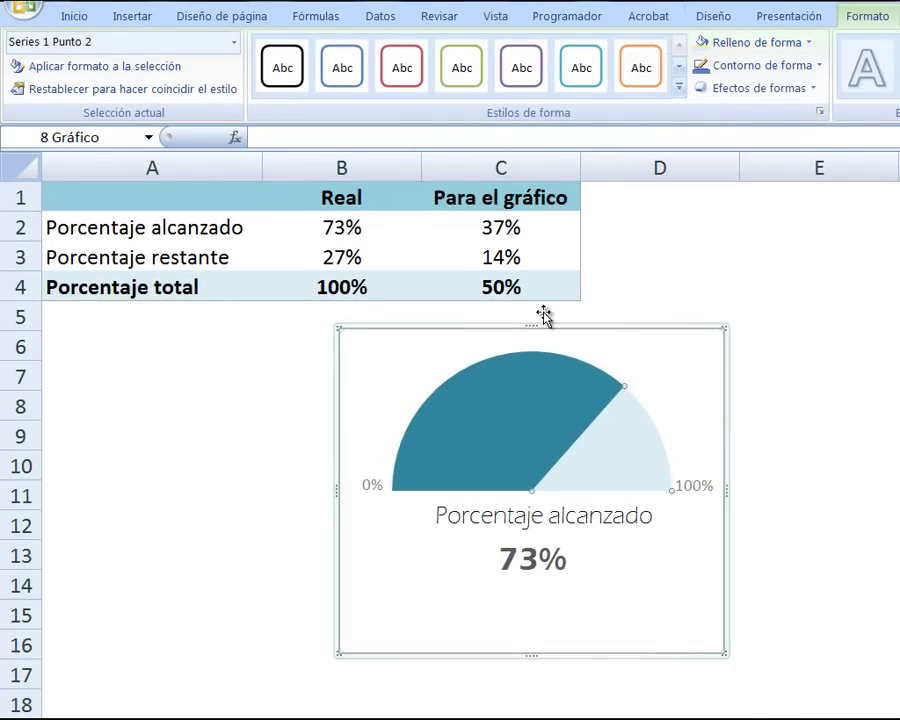
click(372, 360)
- Set the chart area to Sin relleno fill and Sin línea border colour
right_click(372, 360)
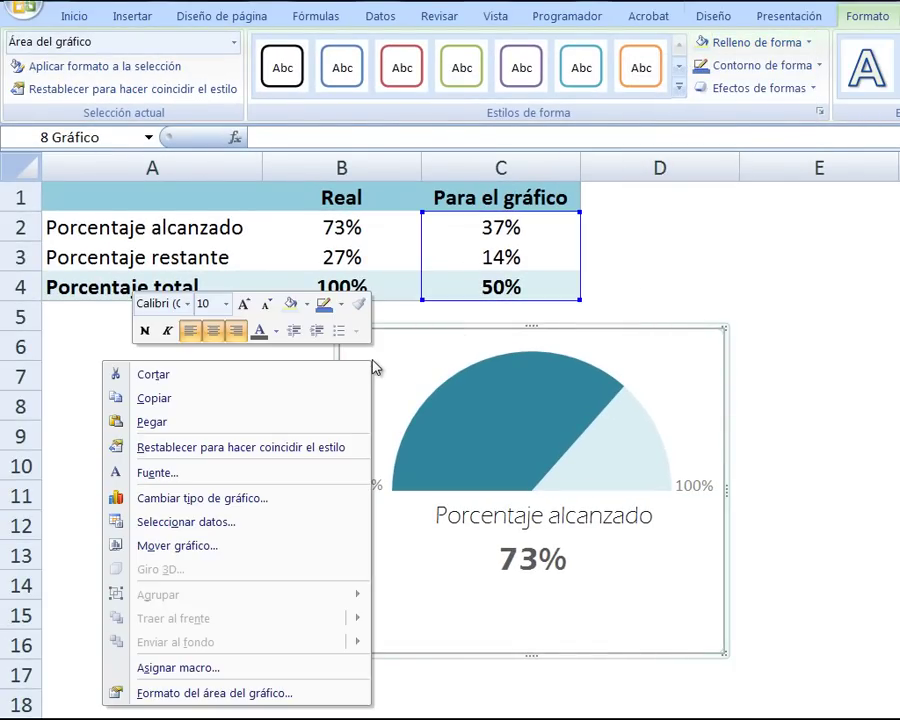
click(276, 694)
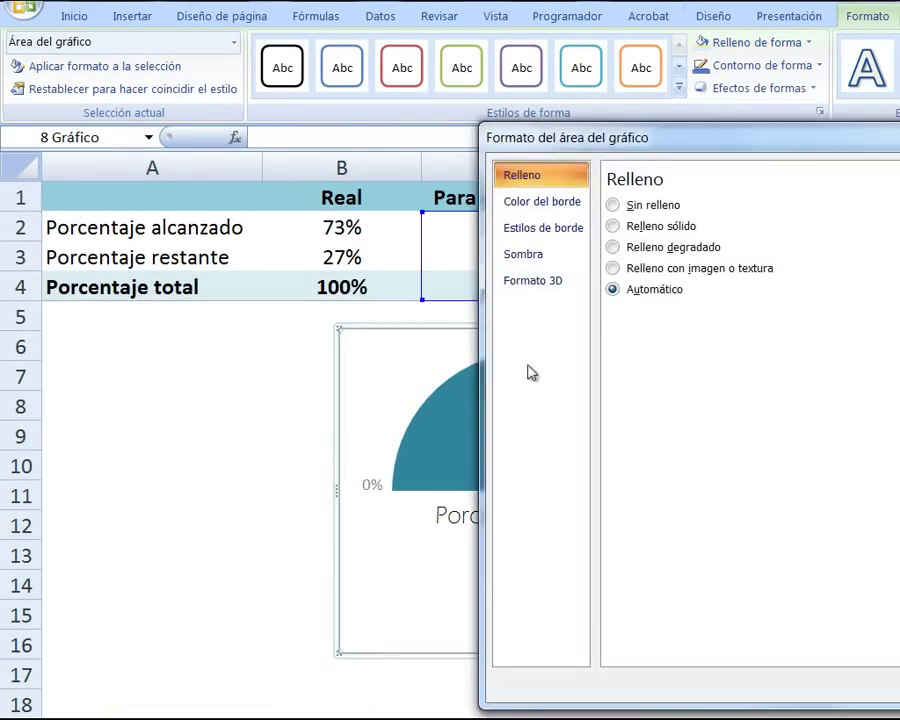
click(612, 206)
click(562, 205)
click(612, 206)
key(Escape)
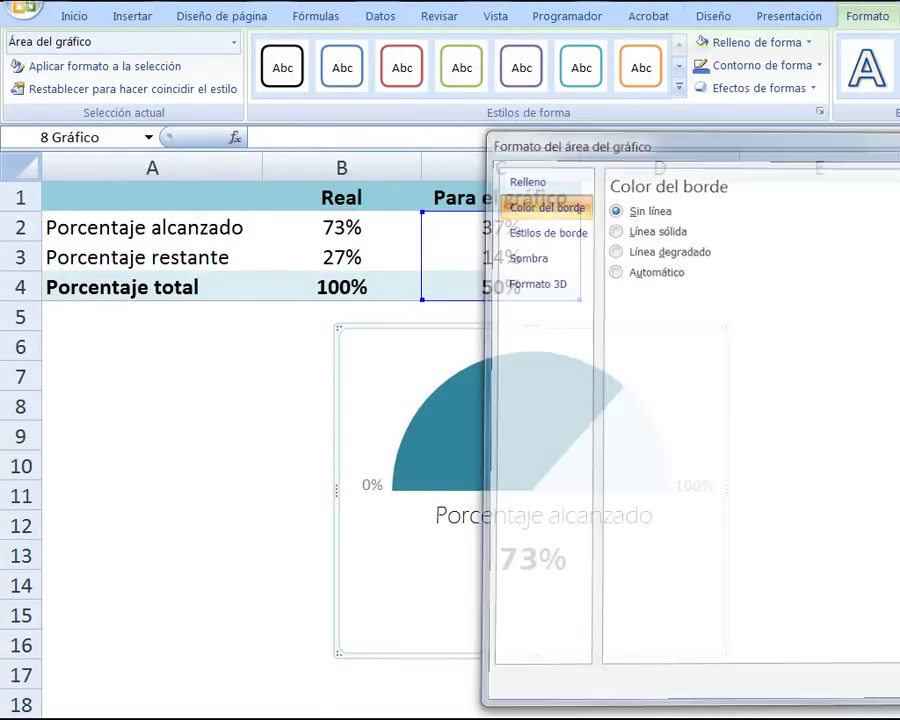